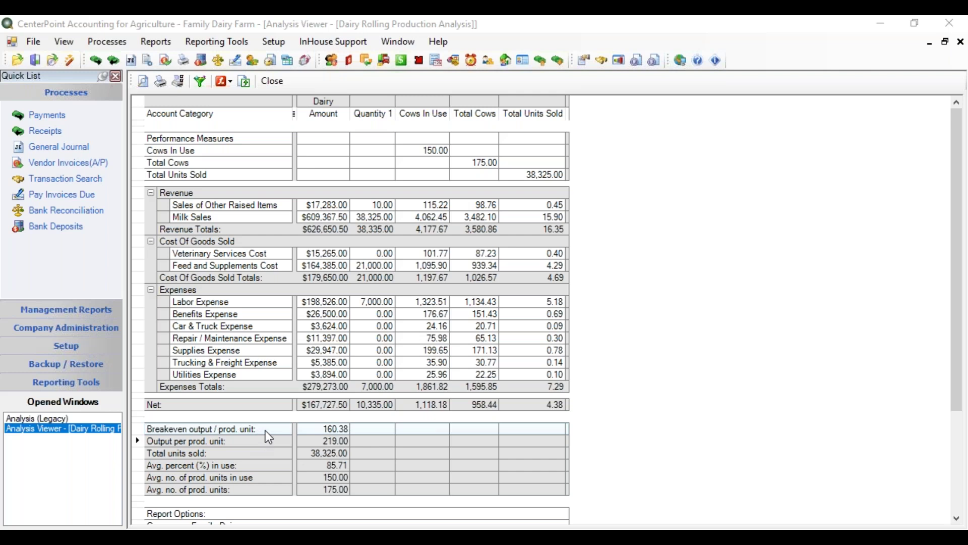
Step: Review the formulas behind the Breakeven output / prod. unit and Output per prod. unit rows of the Dairy Rolling Production Analysis
{"action": "right_click", "coordinate": [265, 431]}
{"action": "left_click", "coordinate": [310, 457]}
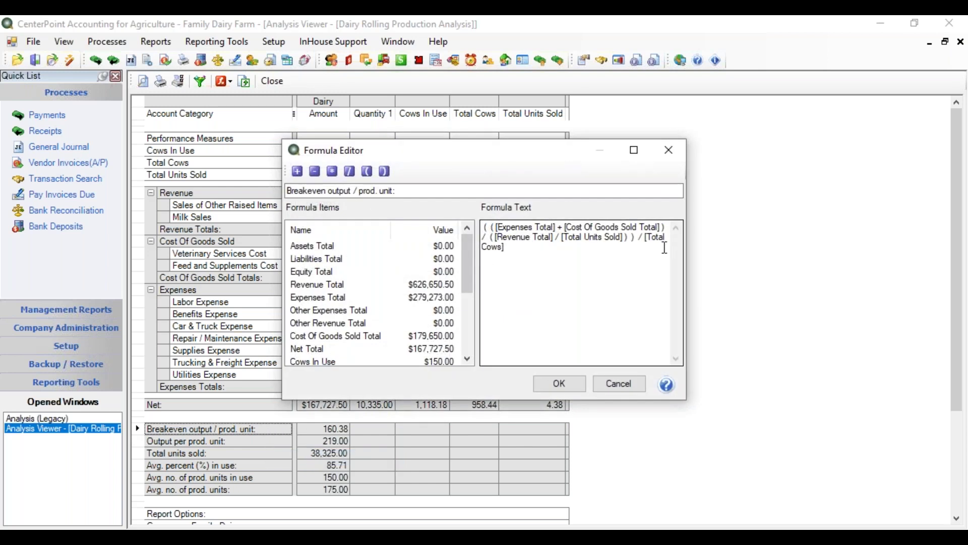
{"action": "left_click", "coordinate": [568, 383]}
{"action": "left_click", "coordinate": [271, 443]}
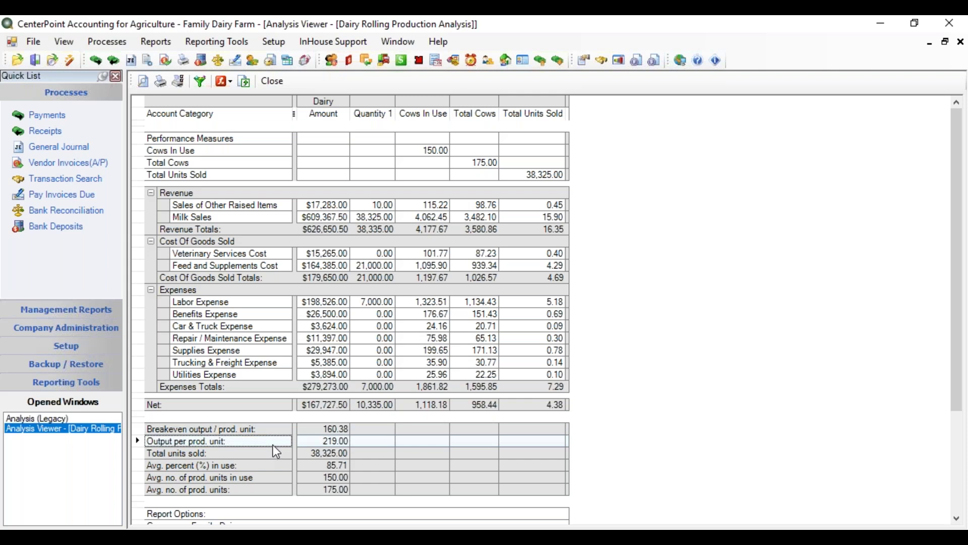
{"action": "right_click", "coordinate": [274, 445]}
{"action": "left_click", "coordinate": [298, 468]}
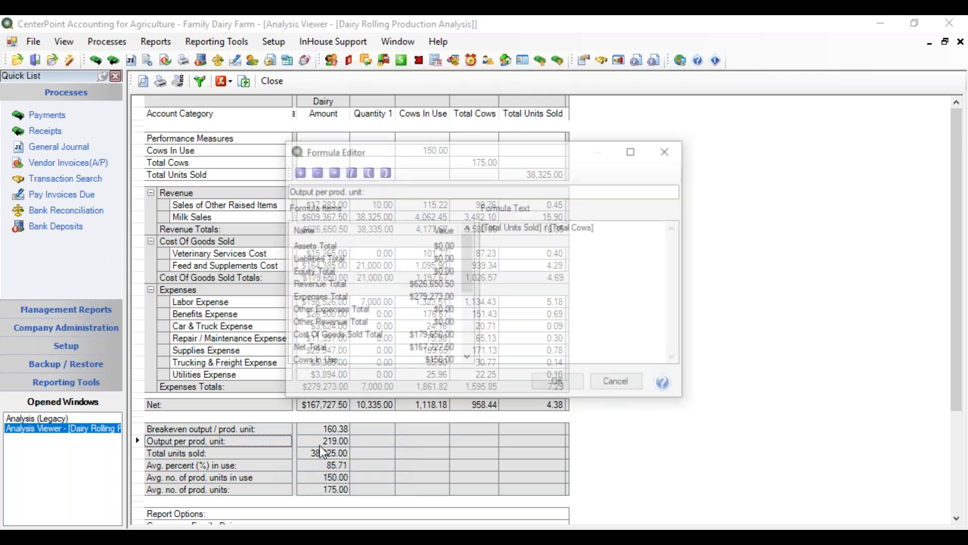
{"action": "left_click", "coordinate": [561, 385]}
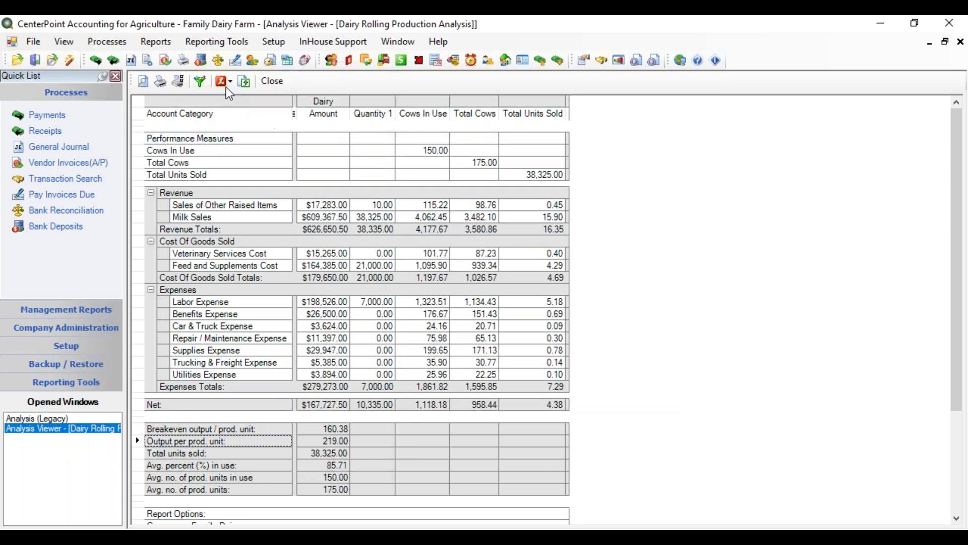
Step: Open the Production Analysis tool (the non-legacy version) and start a new analysis
{"action": "left_click", "coordinate": [217, 42]}
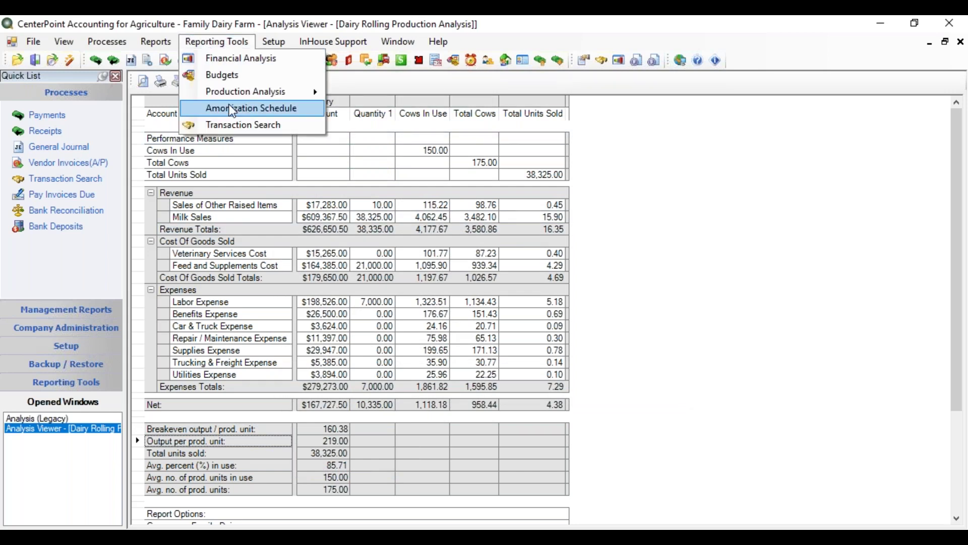
{"action": "mouse_move", "coordinate": [235, 93]}
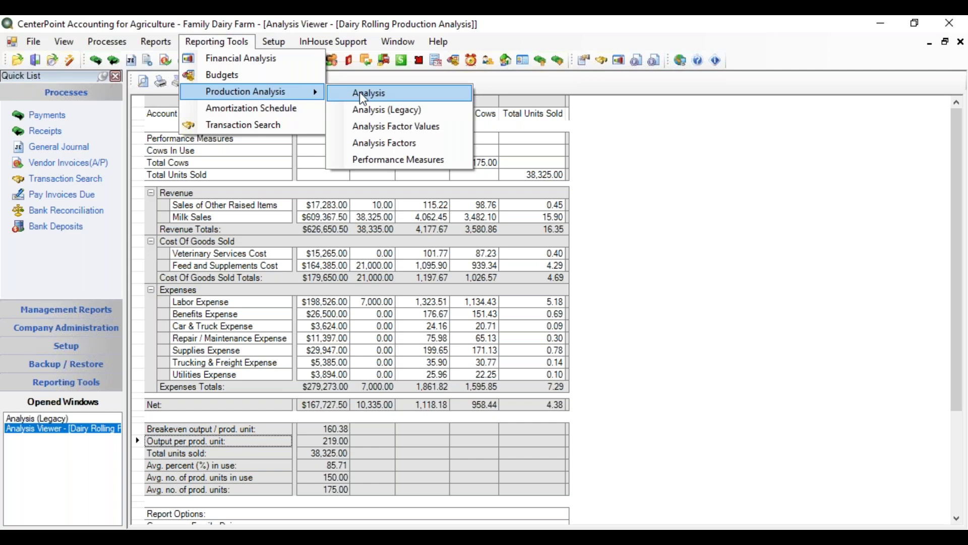
{"action": "left_click", "coordinate": [363, 94]}
{"action": "left_click", "coordinate": [306, 437]}
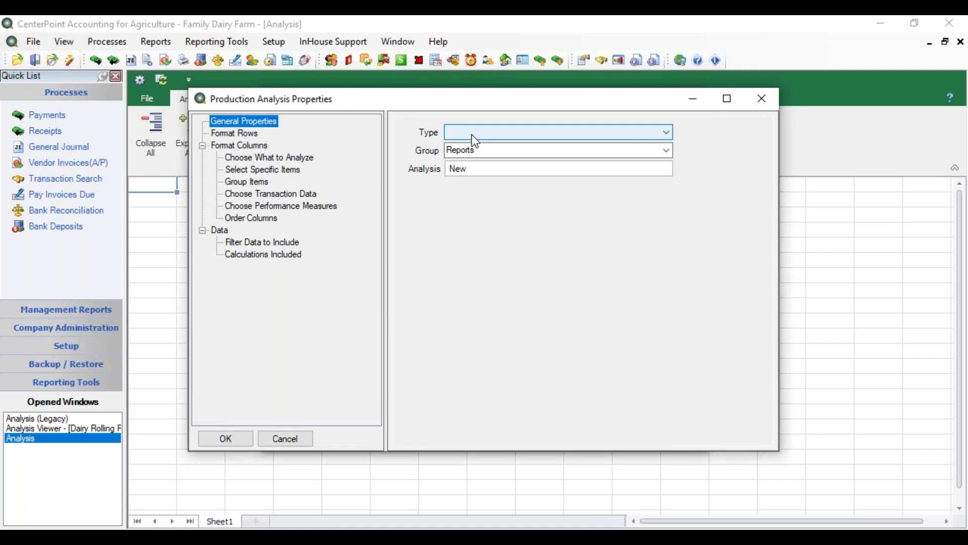
Step: Set the new analysis type to Livestock Analysis and name it Dairy Rolling Analysis
{"action": "left_click", "coordinate": [473, 133]}
{"action": "left_click", "coordinate": [477, 166]}
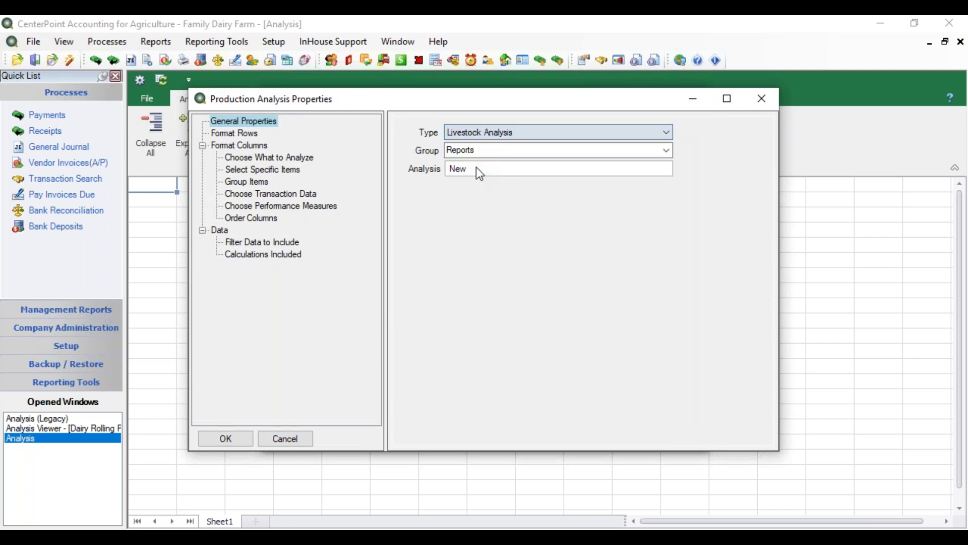
{"action": "left_click_drag", "start_coordinate": [475, 174], "coordinate": [426, 177]}
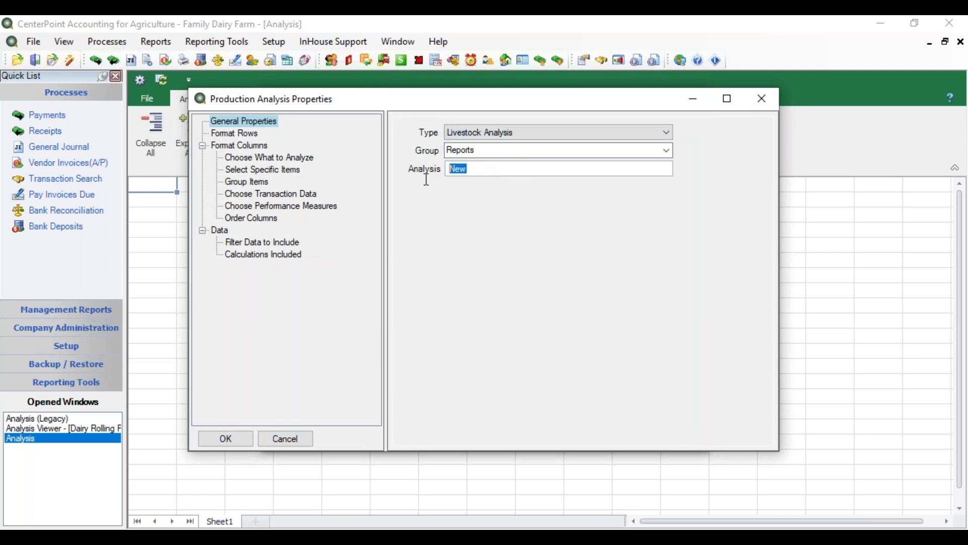
{"action": "type", "text": "Dairy Rolling Analysis"}
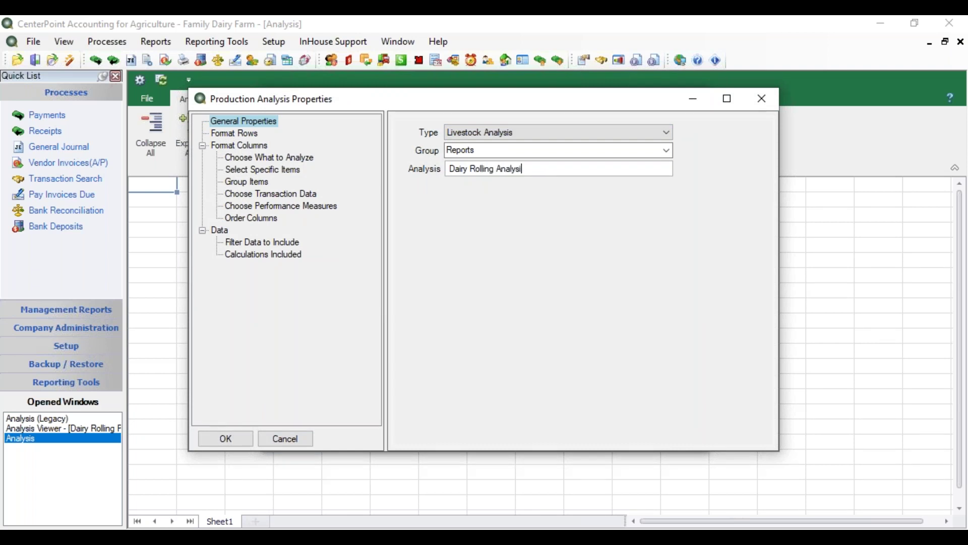
Step: Format the rows with Account Categories as the display level, Display Product set to No and Initial Display set to Expand All
{"action": "left_click", "coordinate": [251, 133]}
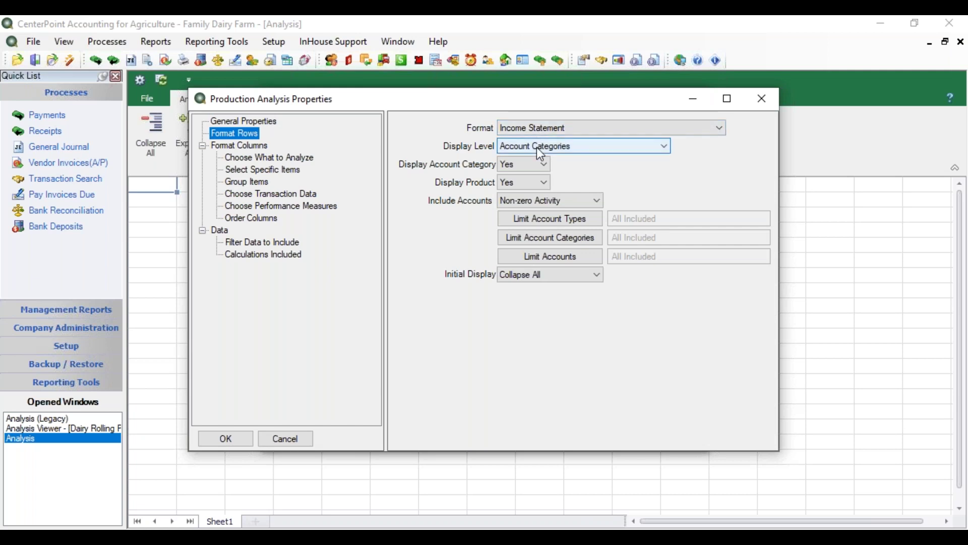
{"action": "left_click", "coordinate": [538, 148]}
{"action": "left_click", "coordinate": [538, 147]}
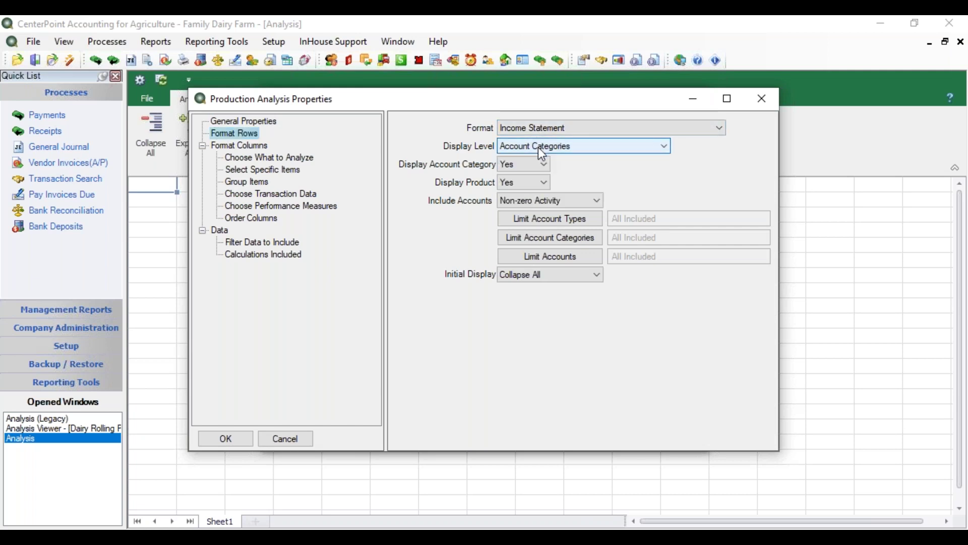
{"action": "left_click", "coordinate": [540, 150]}
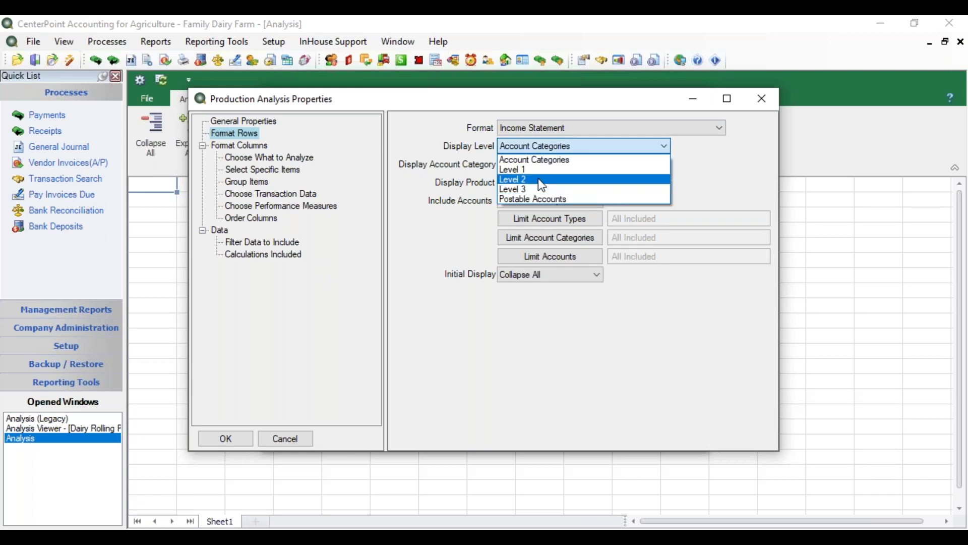
{"action": "left_click", "coordinate": [557, 157]}
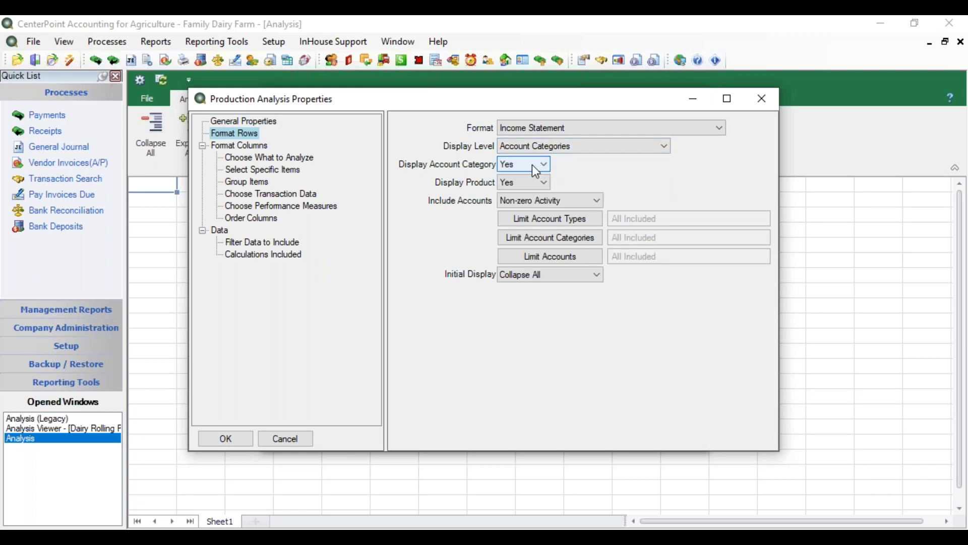
{"action": "left_click", "coordinate": [532, 185]}
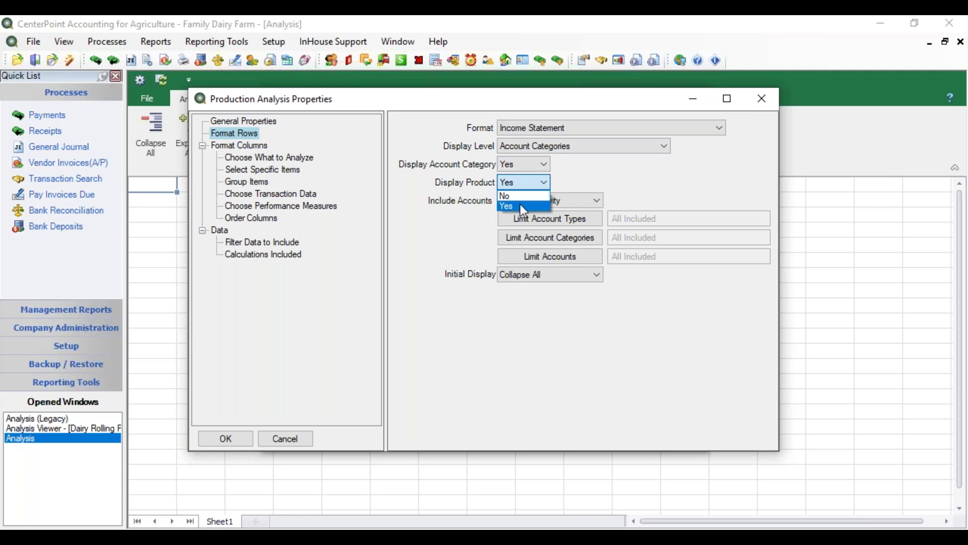
{"action": "left_click", "coordinate": [525, 196]}
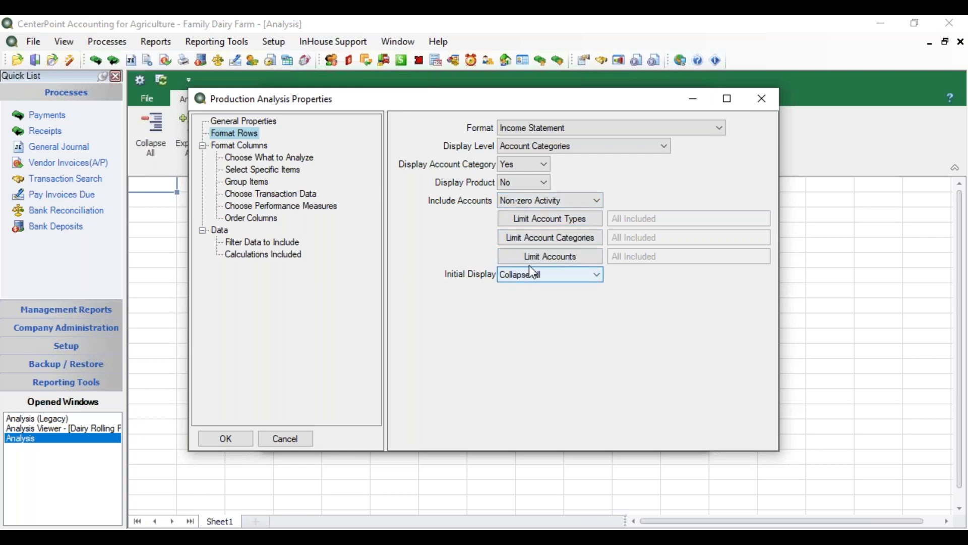
{"action": "left_click", "coordinate": [553, 280]}
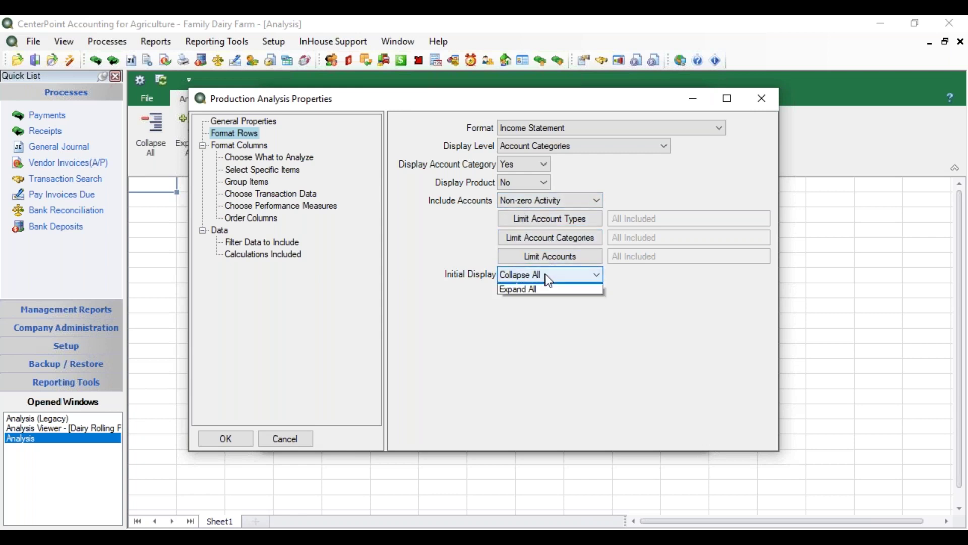
{"action": "left_click", "coordinate": [534, 294]}
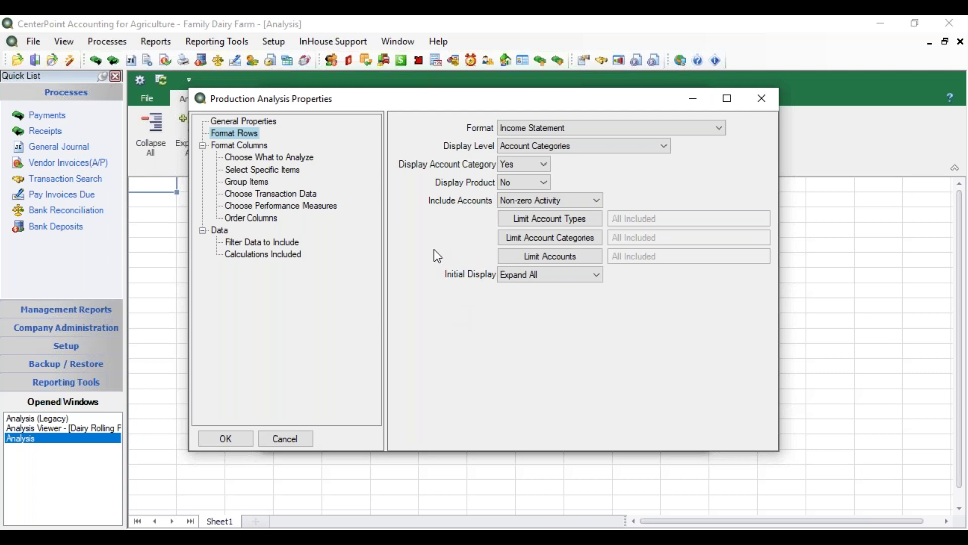
Step: Analyze the data by Profit/Cost Centers and select the Dairy center for the columns
{"action": "left_click", "coordinate": [255, 159]}
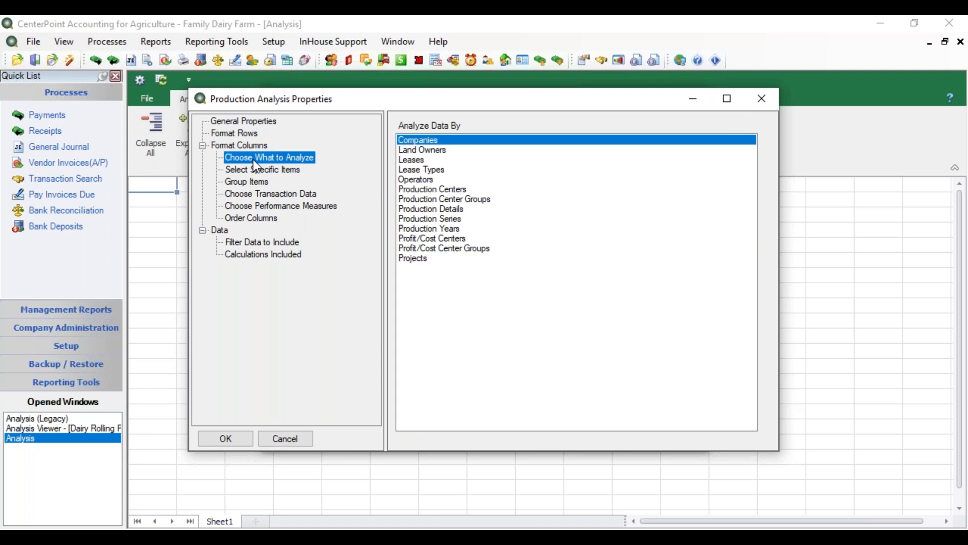
{"action": "left_click", "coordinate": [437, 240]}
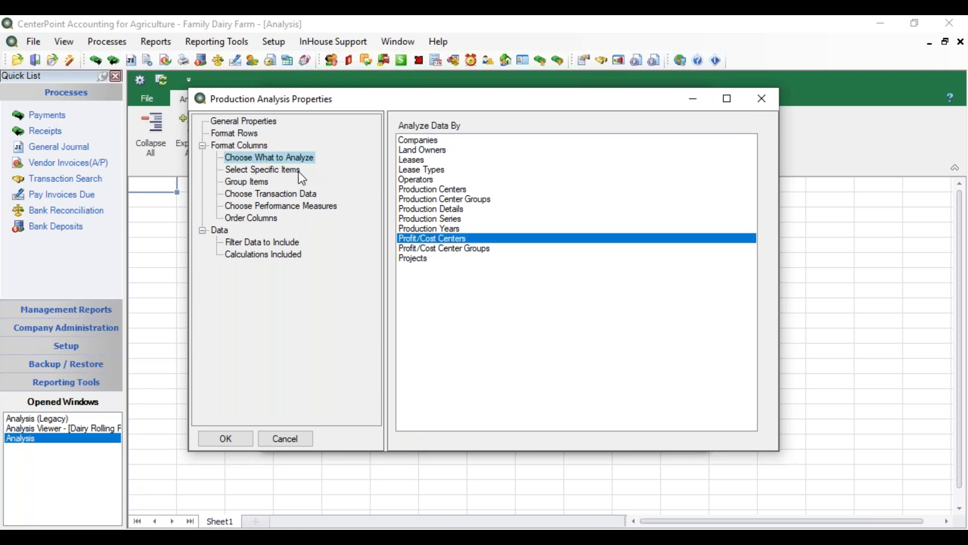
{"action": "left_click", "coordinate": [282, 170]}
{"action": "double_click", "coordinate": [413, 175]}
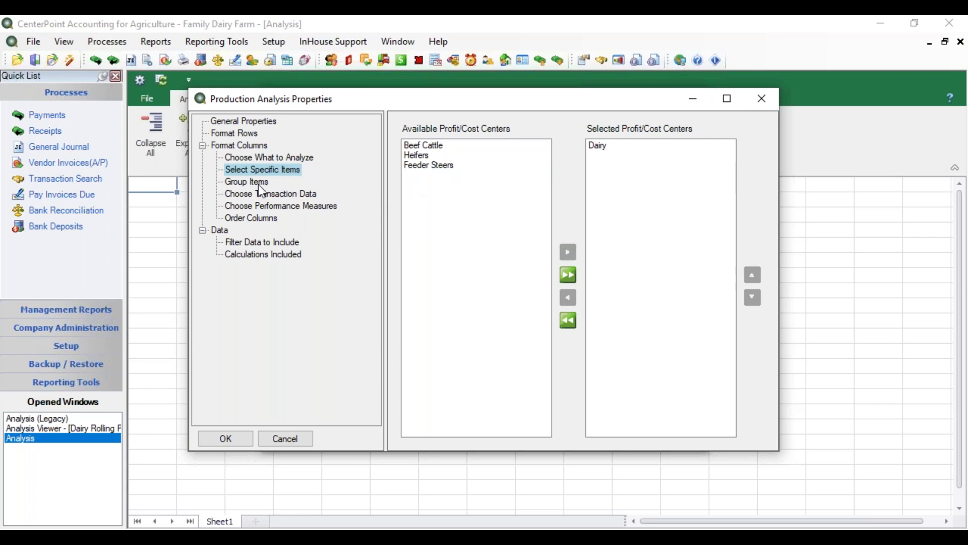
Step: Include Amount and Quantity 1 as the transaction data columns
{"action": "left_click", "coordinate": [266, 201]}
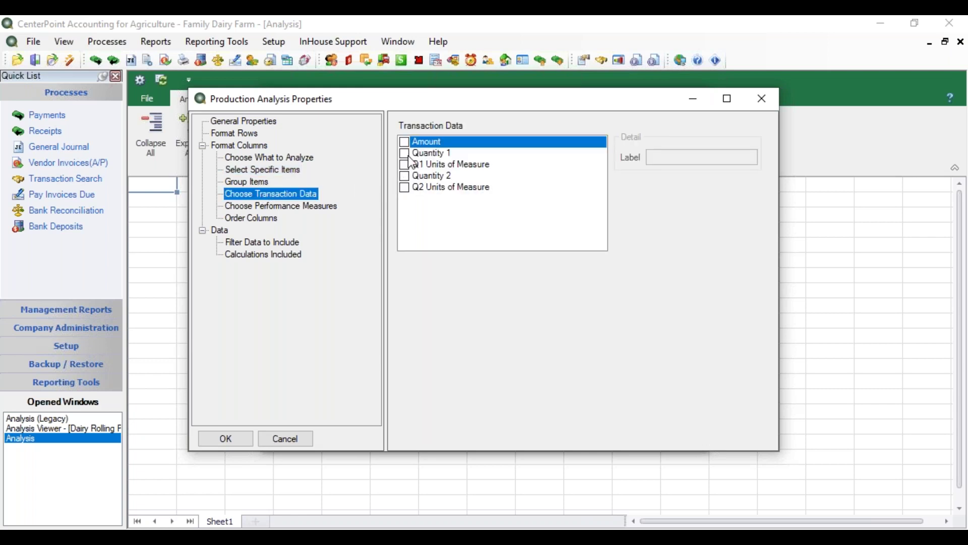
{"action": "left_click", "coordinate": [407, 146]}
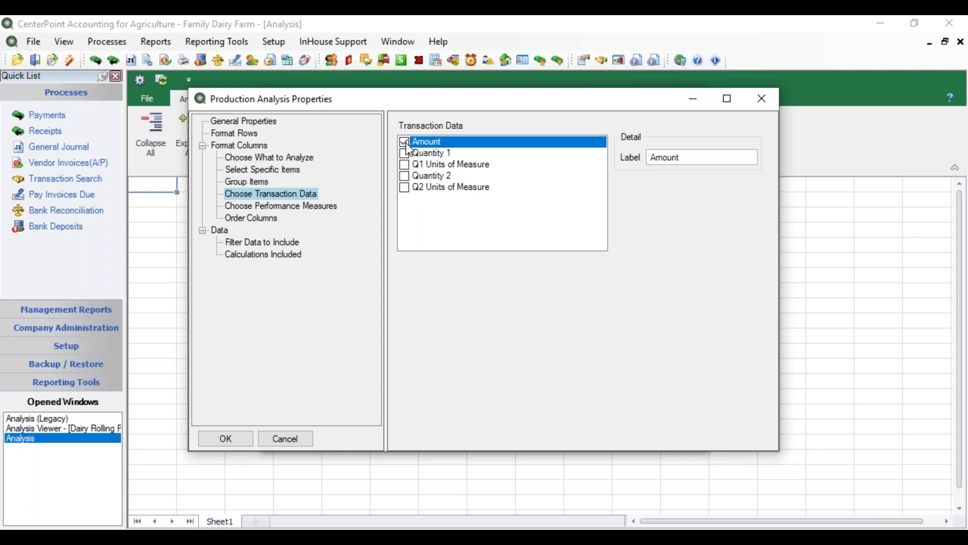
{"action": "left_click", "coordinate": [407, 158]}
{"action": "left_click", "coordinate": [406, 154]}
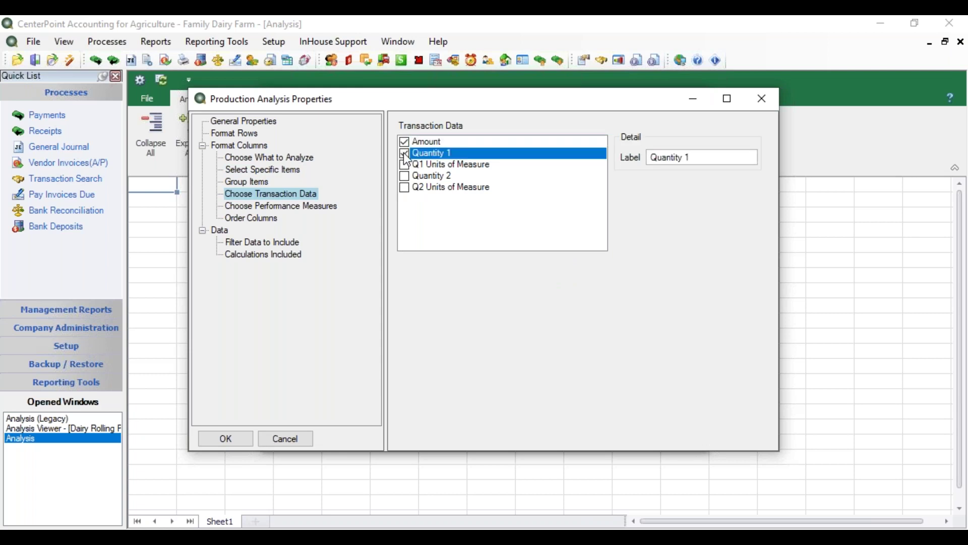
Step: Add the Total Units Sold performance measure and include its amount per measure with the label "$ / Unit Sold"
{"action": "left_click", "coordinate": [301, 206]}
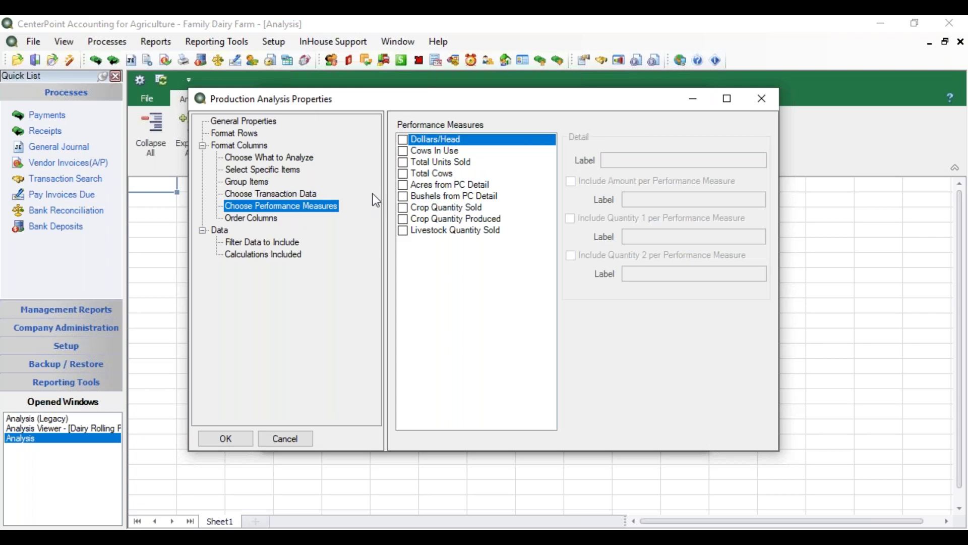
{"action": "left_click", "coordinate": [403, 162]}
{"action": "left_click", "coordinate": [403, 162]}
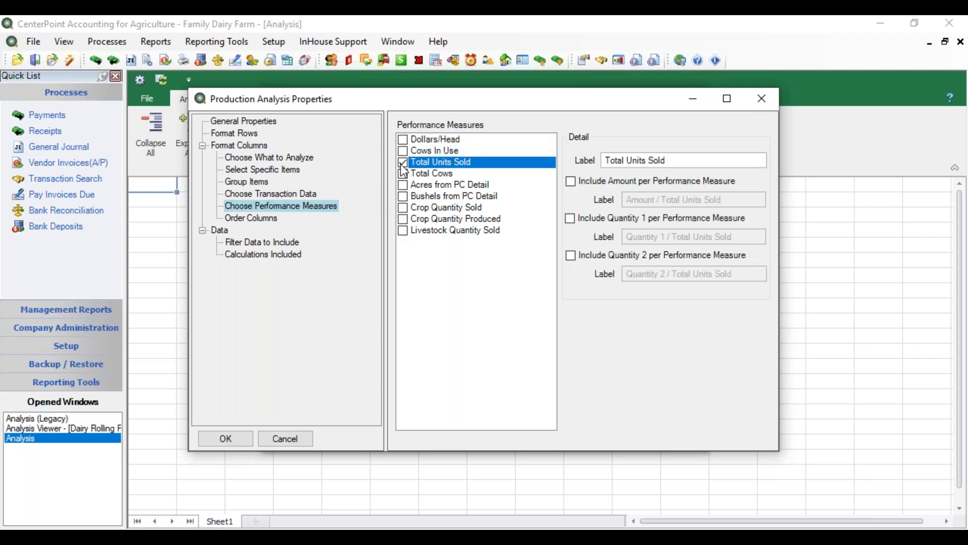
{"action": "left_click", "coordinate": [573, 182]}
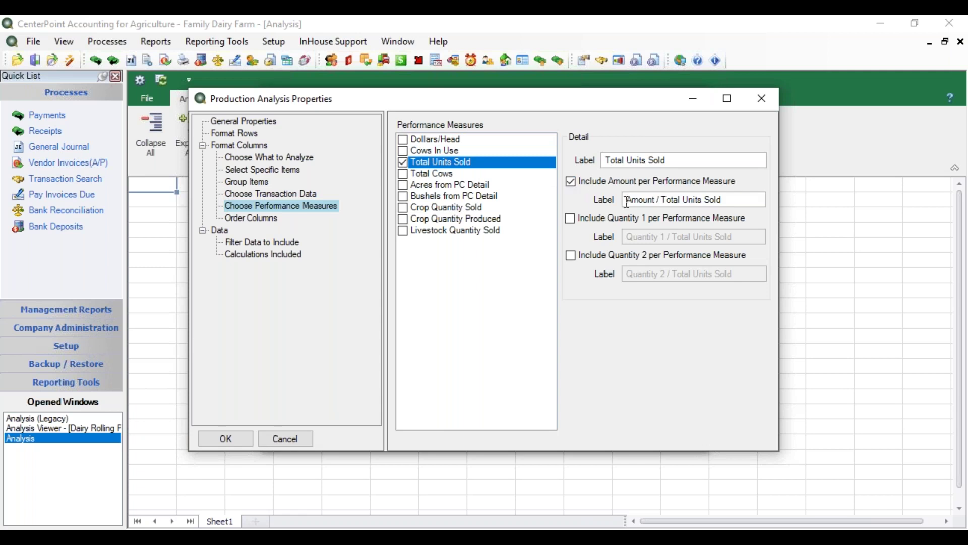
{"action": "double_click", "coordinate": [654, 199]}
{"action": "left_click_drag", "start_coordinate": [655, 200], "coordinate": [728, 201]}
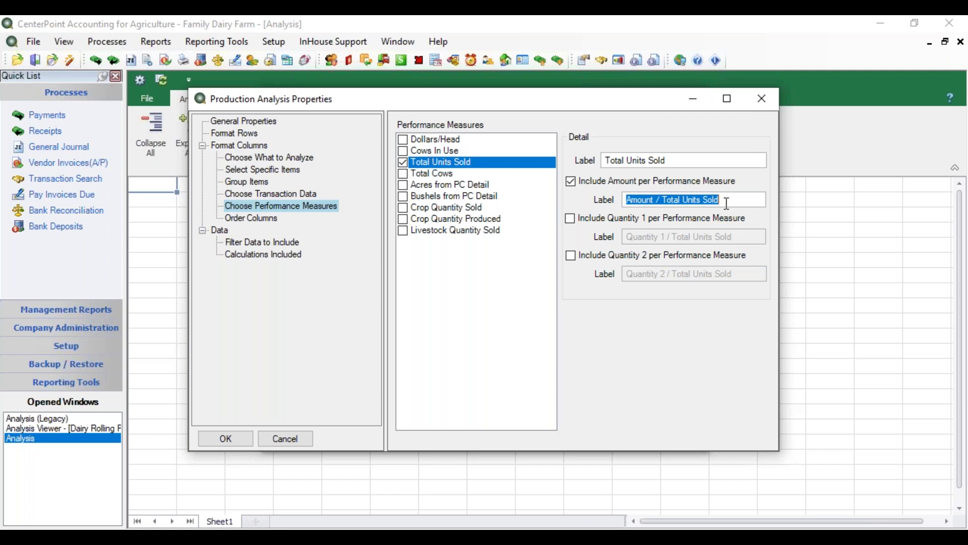
{"action": "type", "text": "$"}
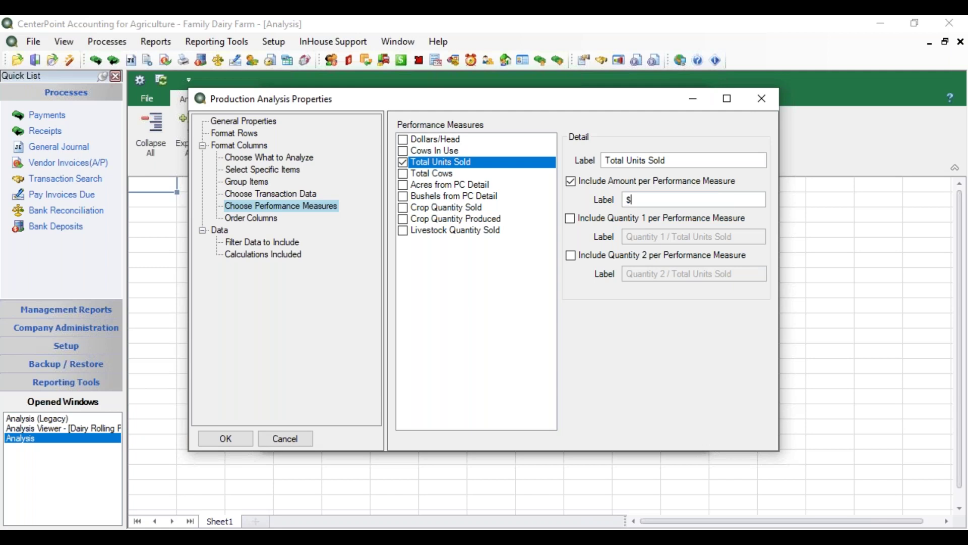
{"action": "type", "text": " / Unit Sold"}
Step: Add the Total Cows performance measure and include its amount per measure with the label "$ / Total Cows"
{"action": "left_click", "coordinate": [403, 174]}
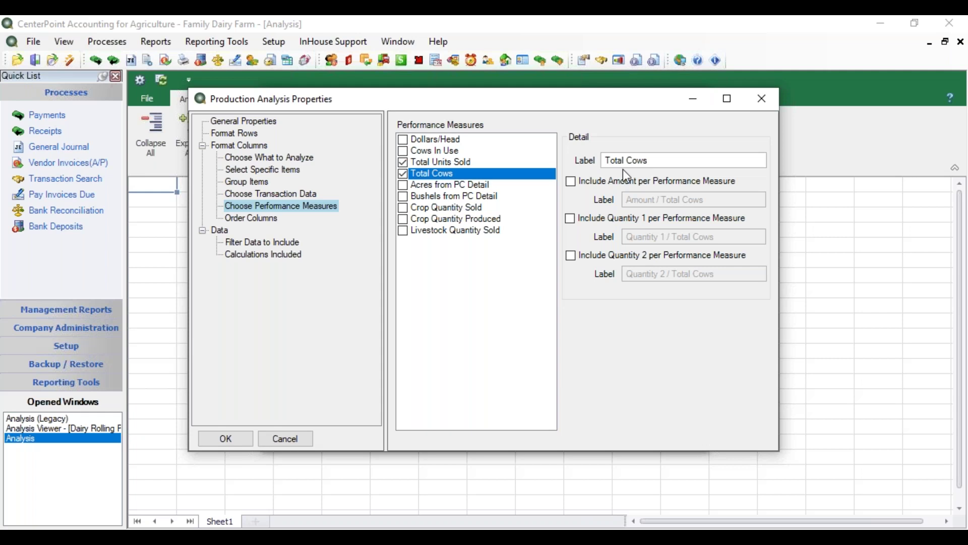
{"action": "left_click", "coordinate": [572, 181]}
{"action": "left_click_drag", "start_coordinate": [627, 200], "coordinate": [656, 202]}
{"action": "type", "text": "$"}
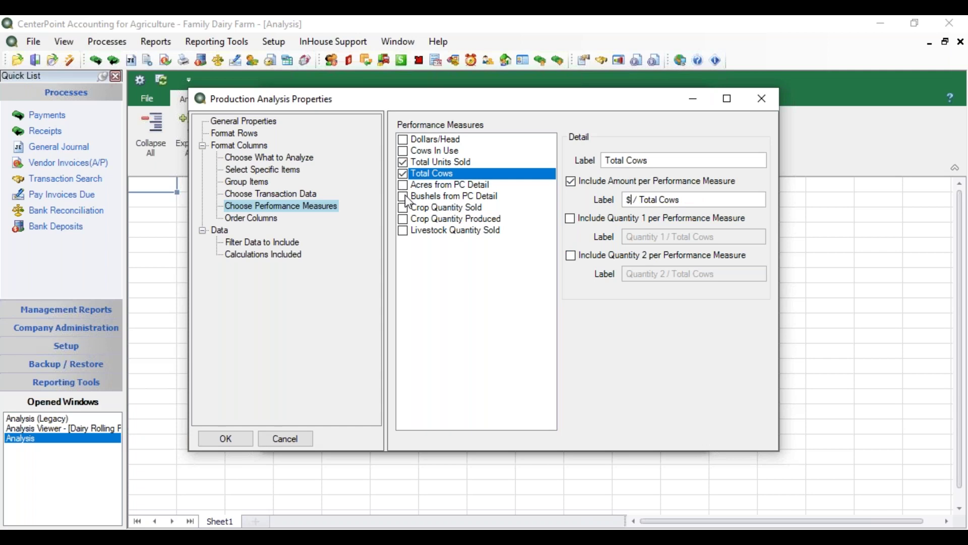
Step: Add the Cows In Use performance measure and include its amount per measure with the label "$ / Cows In Use"
{"action": "left_click", "coordinate": [403, 150]}
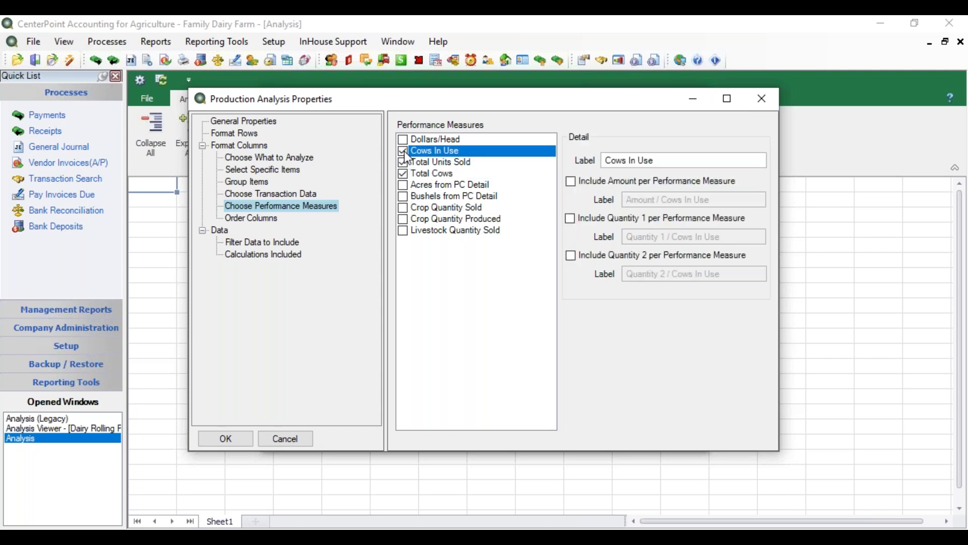
{"action": "left_click", "coordinate": [571, 181]}
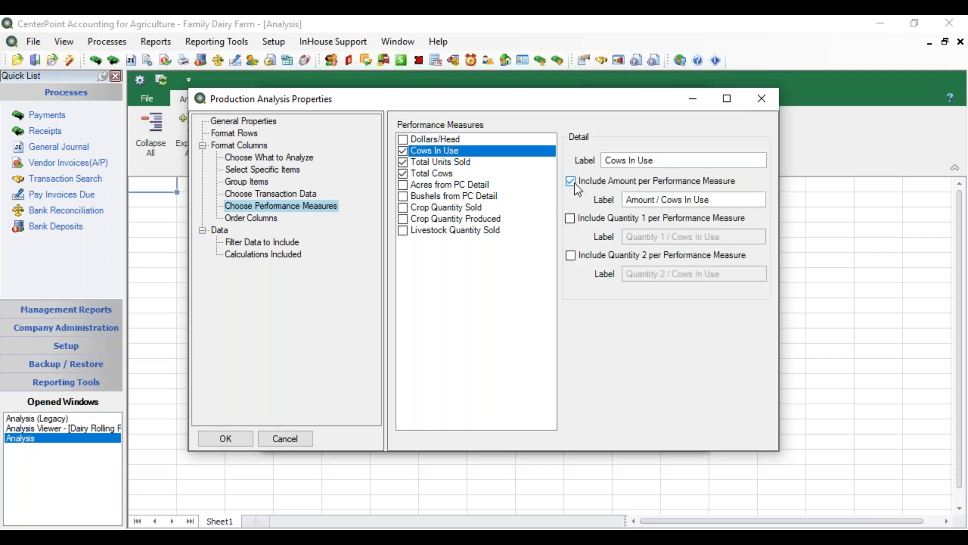
{"action": "double_click", "coordinate": [628, 200]}
{"action": "type", "text": "$"}
Step: Review the column order and filter the included data to transaction dates of This Year, 01/01/2019 to 12/31/2019
{"action": "left_click", "coordinate": [263, 219]}
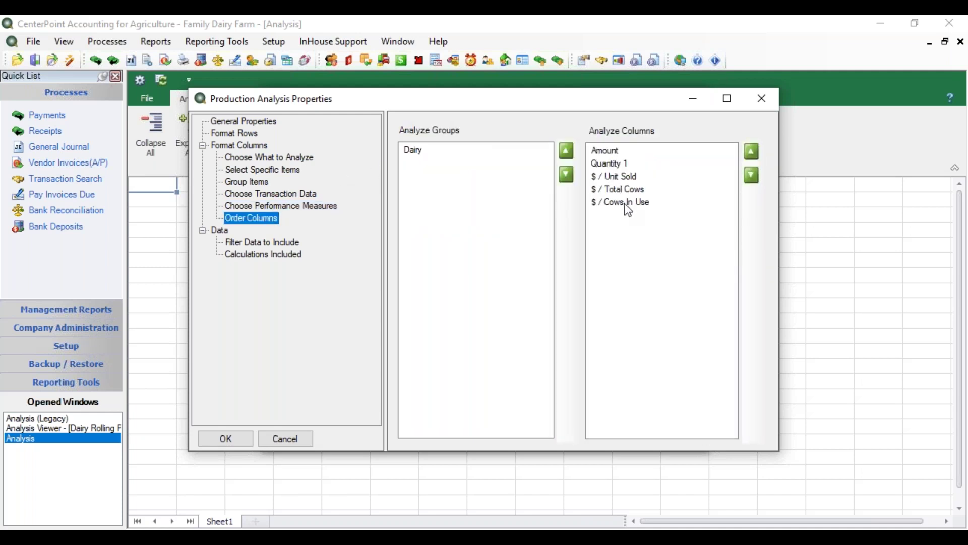
{"action": "left_click", "coordinate": [277, 244]}
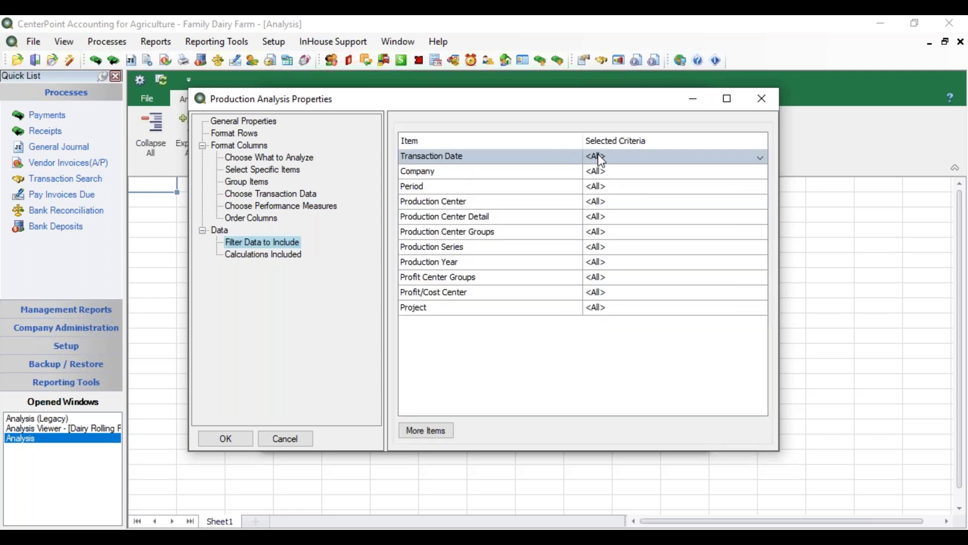
{"action": "left_click", "coordinate": [597, 154]}
{"action": "left_click", "coordinate": [621, 175]}
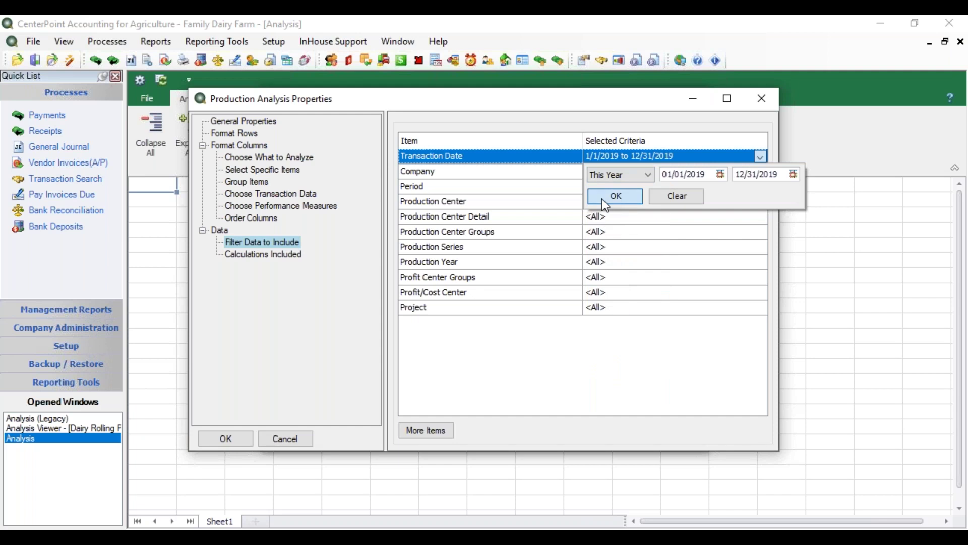
{"action": "left_click", "coordinate": [602, 196]}
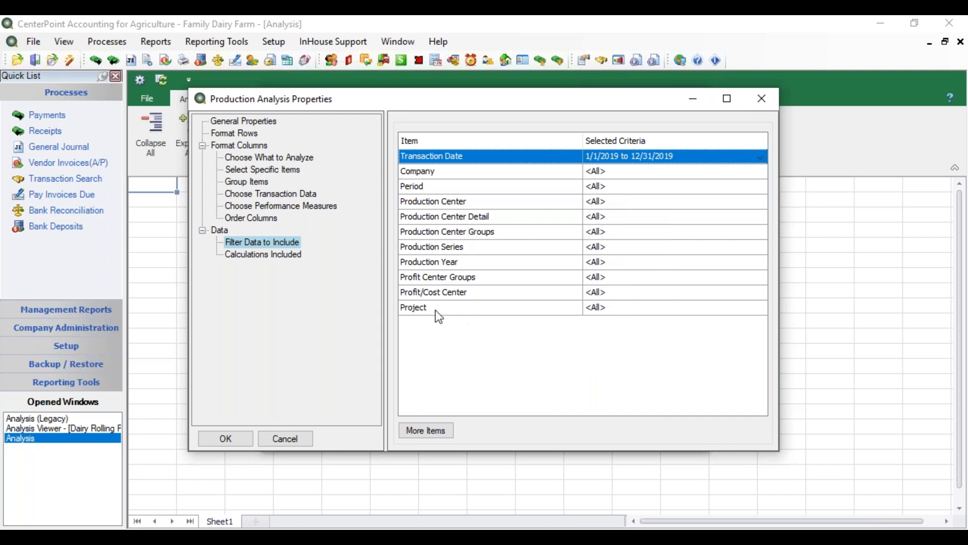
Step: Include all six calculations, from Breakeven output / prod. unit to Avg. no. of prod. units, and generate the analysis
{"action": "left_click", "coordinate": [280, 258]}
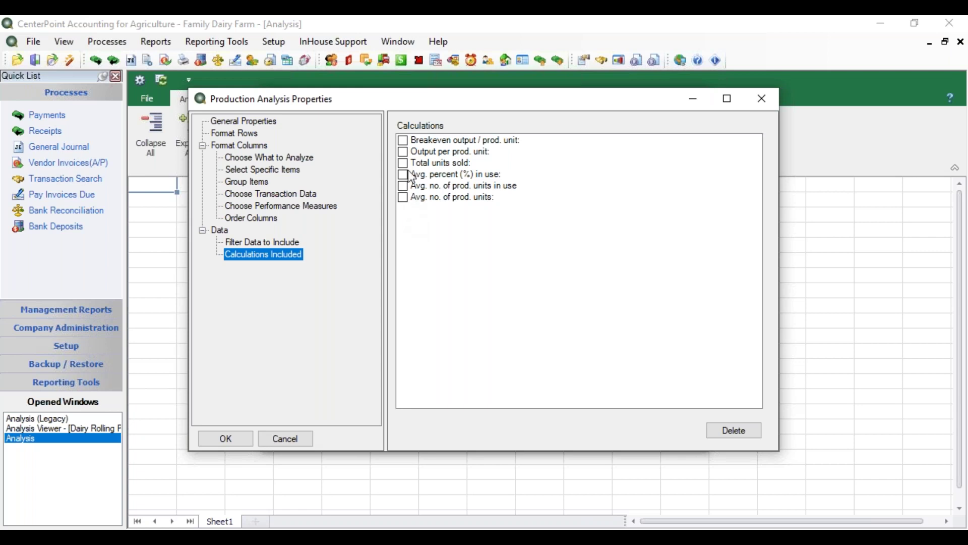
{"action": "left_click", "coordinate": [407, 146]}
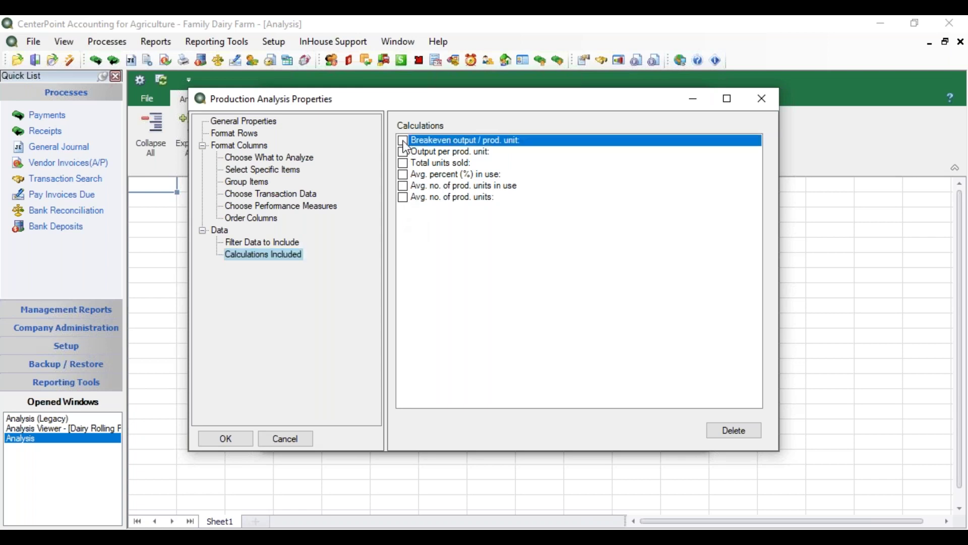
{"action": "left_click", "coordinate": [405, 152]}
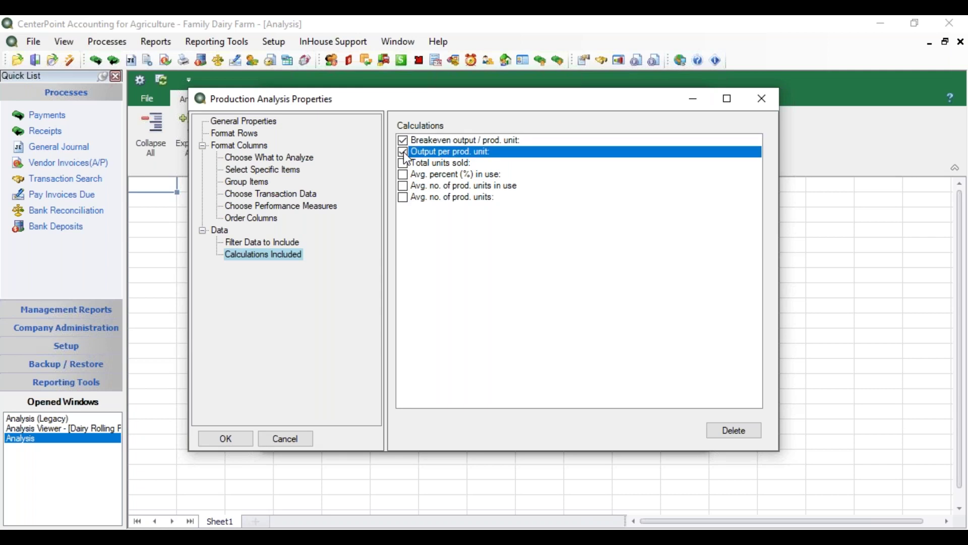
{"action": "left_click", "coordinate": [406, 164]}
{"action": "left_click", "coordinate": [406, 175]}
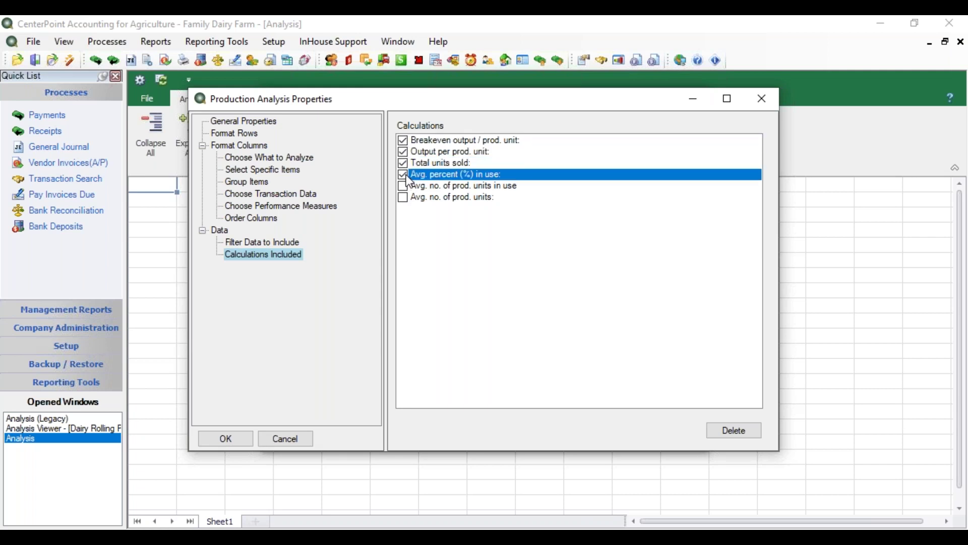
{"action": "left_click", "coordinate": [406, 186]}
{"action": "left_click", "coordinate": [407, 197]}
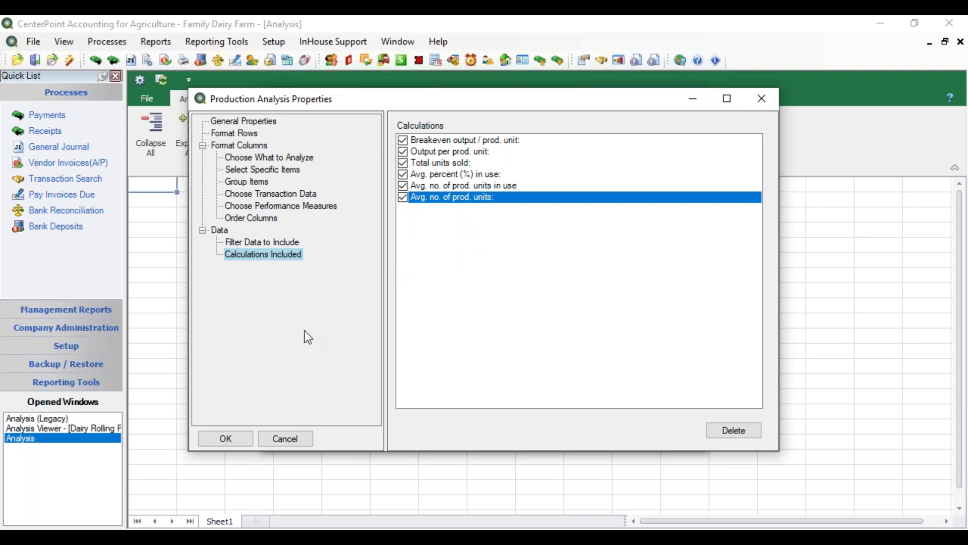
{"action": "left_click", "coordinate": [237, 439]}
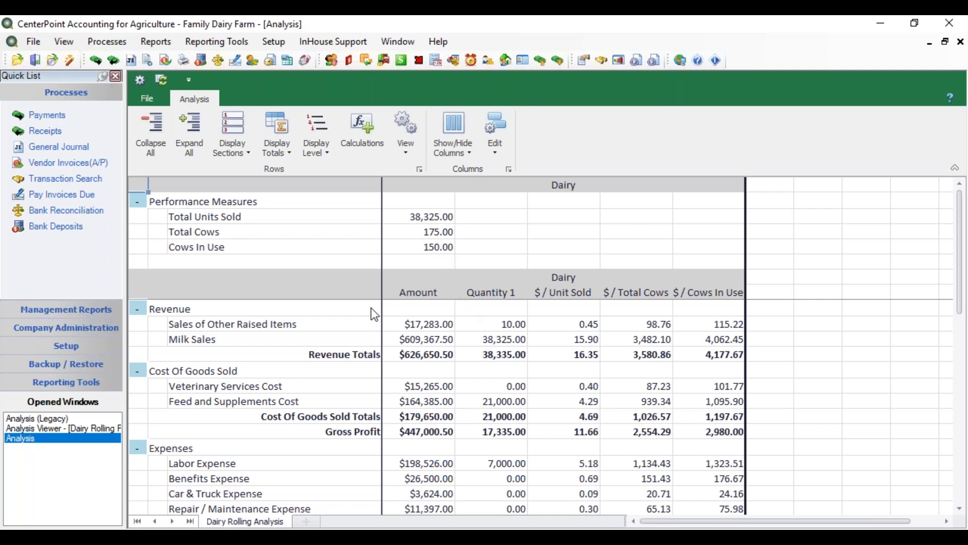
Step: Replace the unknown reference in the "Avg. no. of prod. units:" calculation with the Total Cows amount and save the formula
{"action": "left_click_drag", "start_coordinate": [963, 227], "coordinate": [964, 364]}
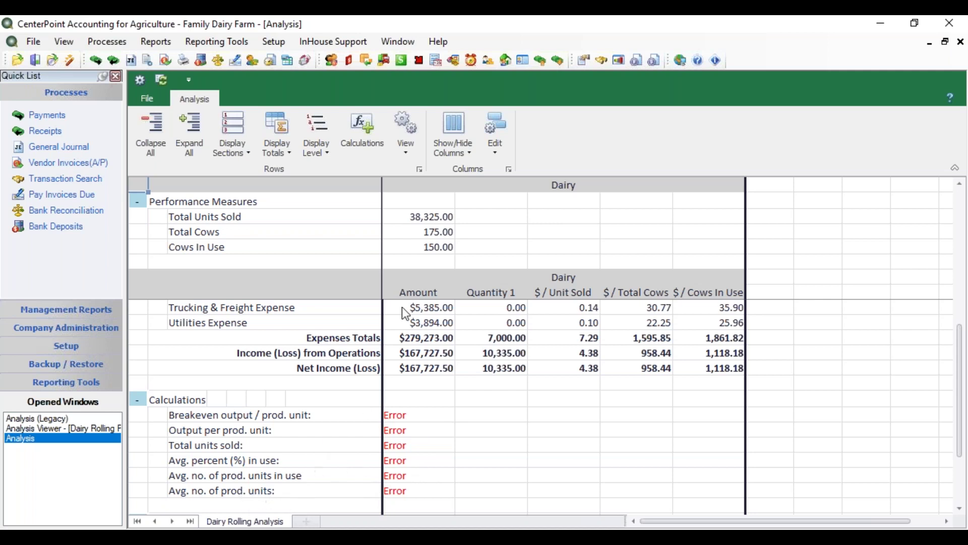
{"action": "left_click", "coordinate": [367, 139]}
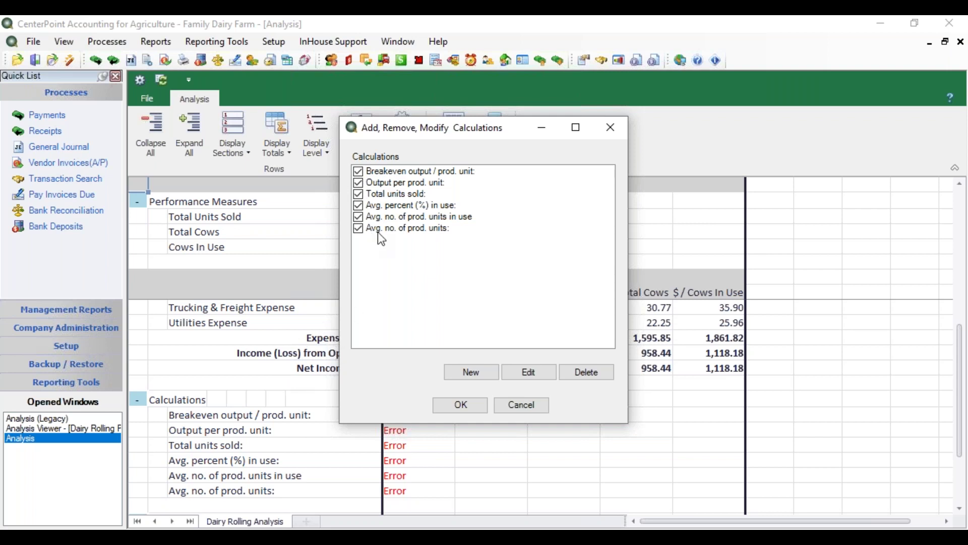
{"action": "left_click", "coordinate": [395, 230]}
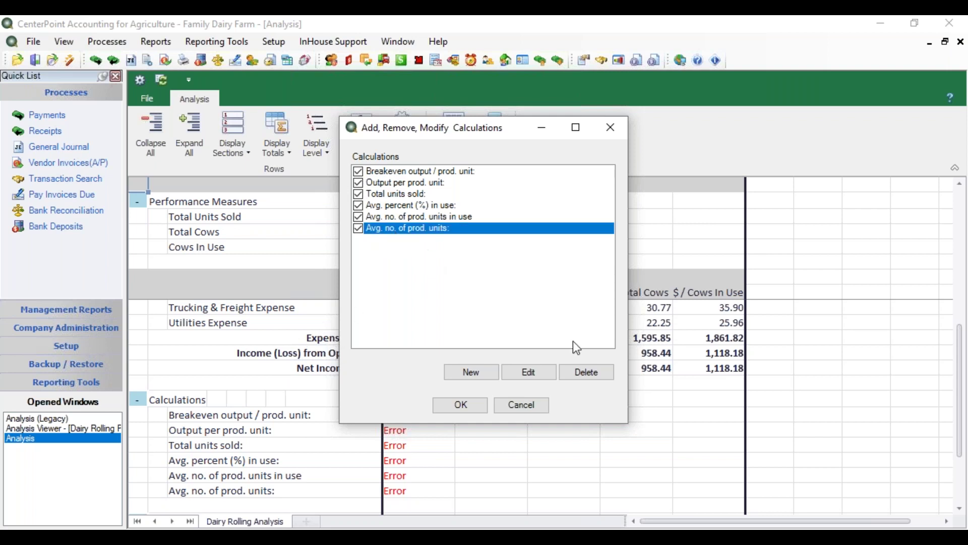
{"action": "left_click", "coordinate": [543, 377]}
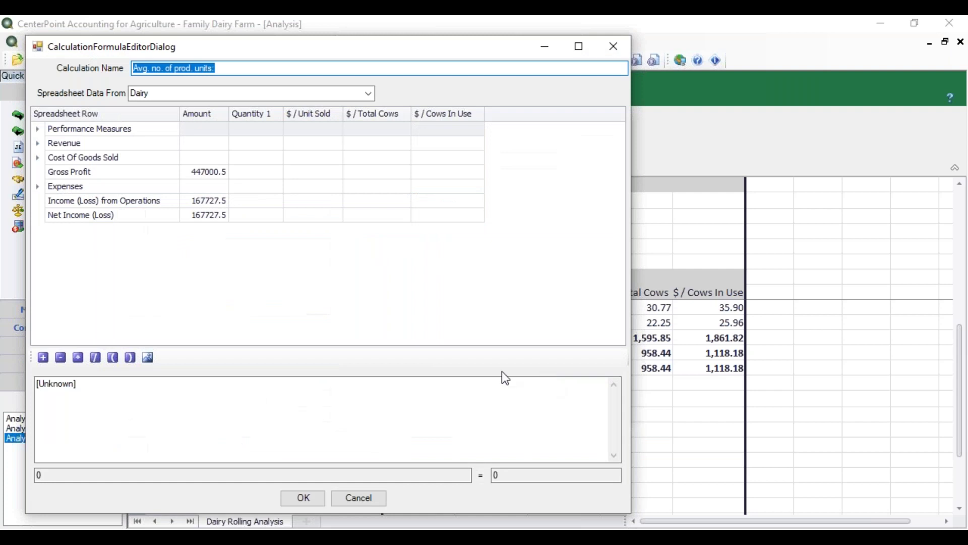
{"action": "double_click", "coordinate": [79, 388]}
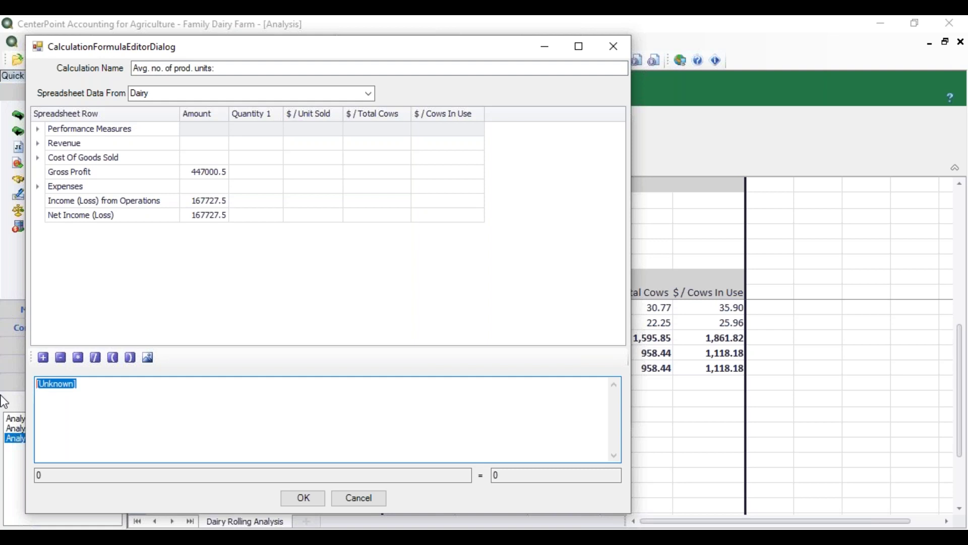
{"action": "double_click", "coordinate": [204, 132]}
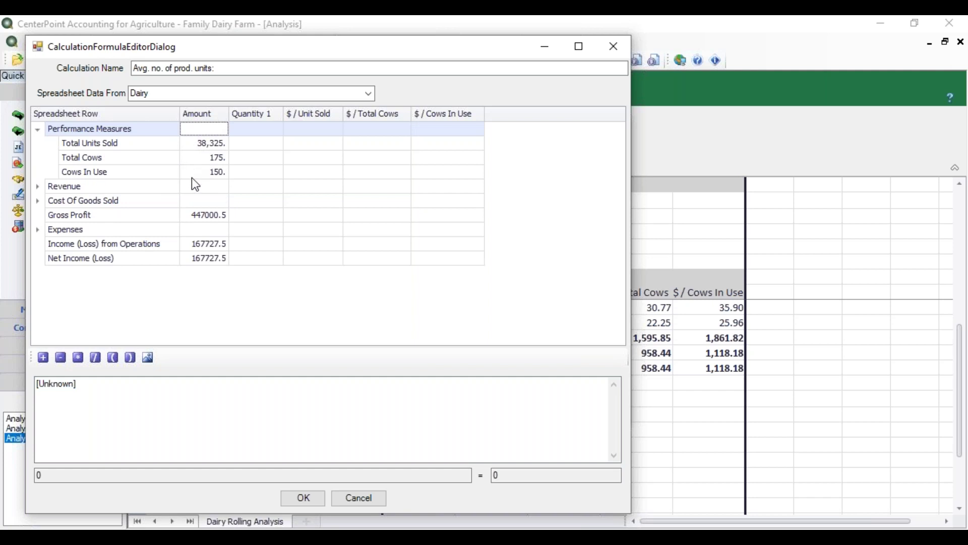
{"action": "left_click", "coordinate": [83, 384]}
{"action": "left_click_drag", "start_coordinate": [83, 384], "coordinate": [8, 388]}
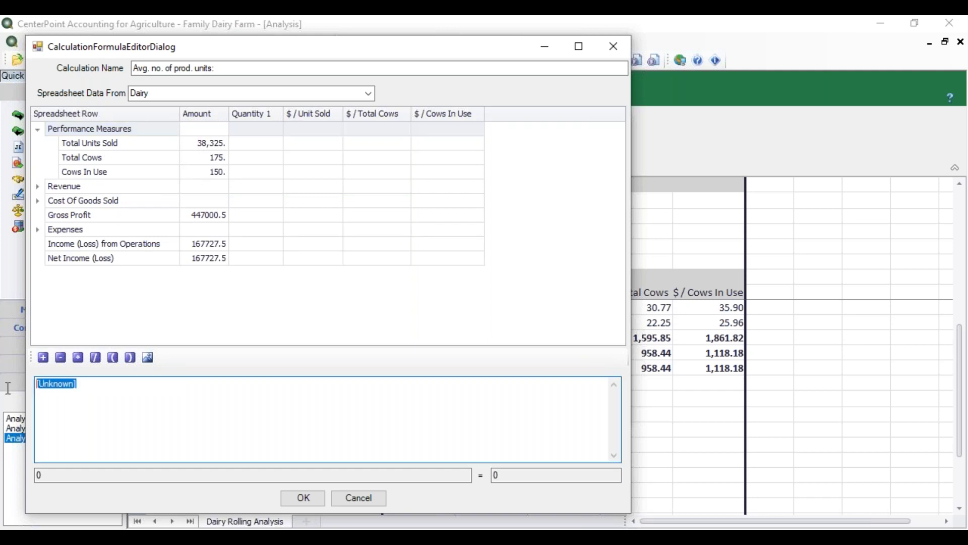
{"action": "key", "text": "Delete"}
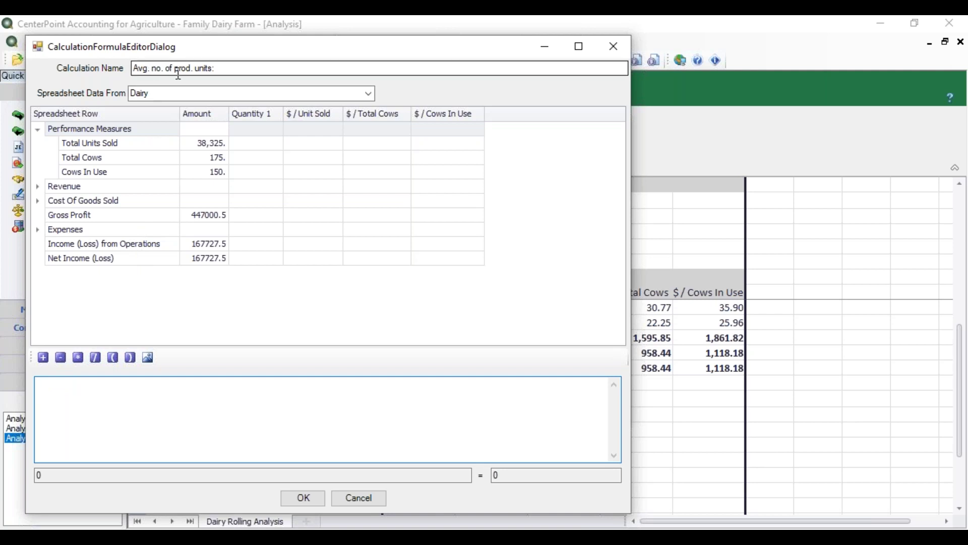
{"action": "double_click", "coordinate": [214, 156]}
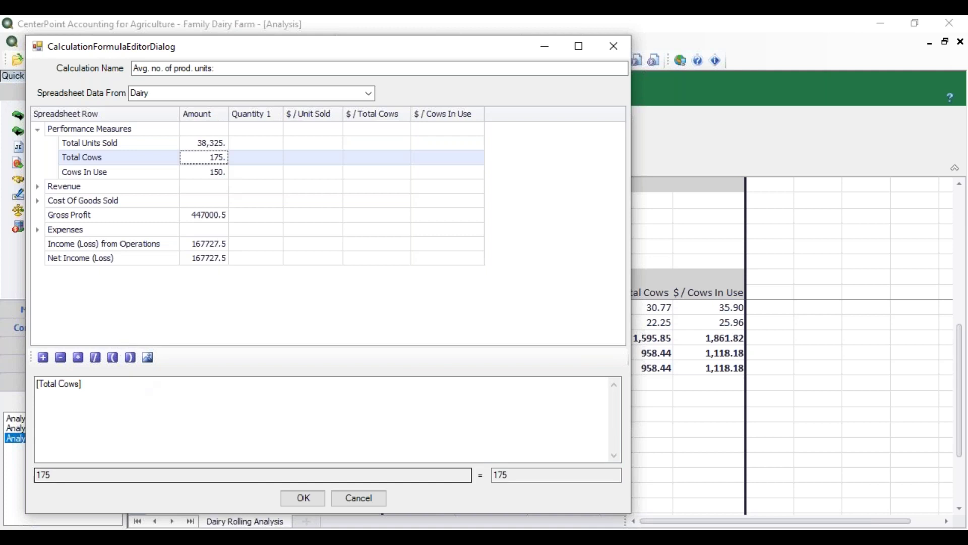
{"action": "left_click", "coordinate": [303, 498]}
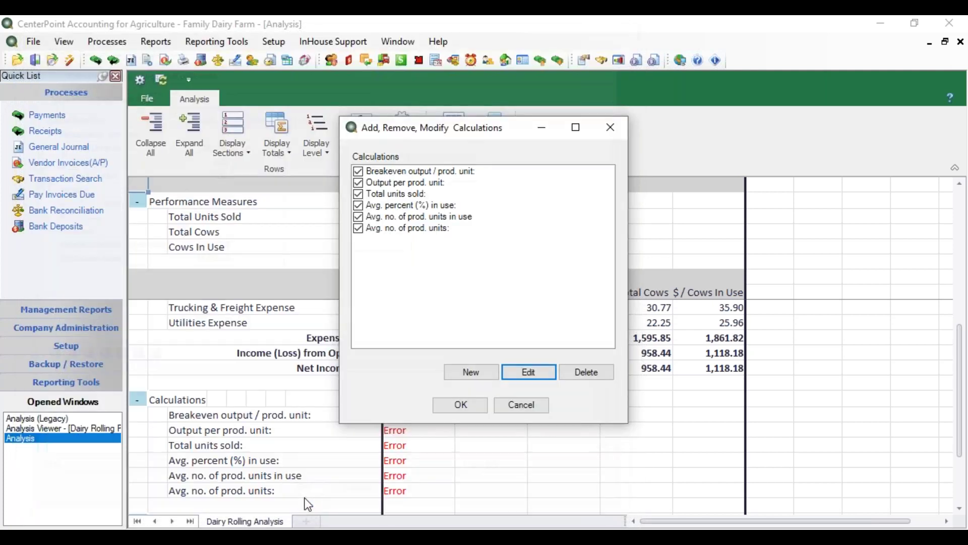
Step: Replace the unknown reference in the "Avg. no. of prod. units in use" calculation with the Cows In Use amount and save the formula
{"action": "left_click", "coordinate": [442, 218]}
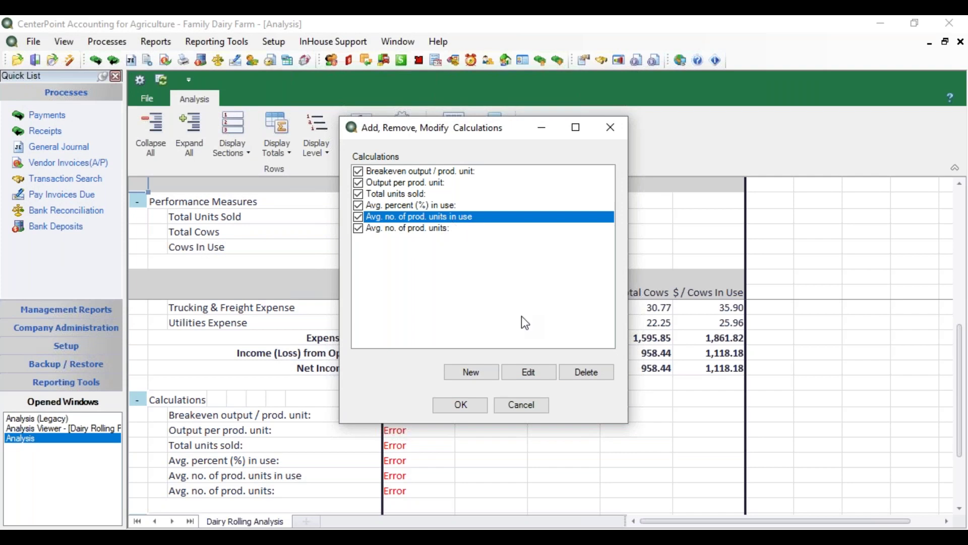
{"action": "left_click", "coordinate": [520, 371]}
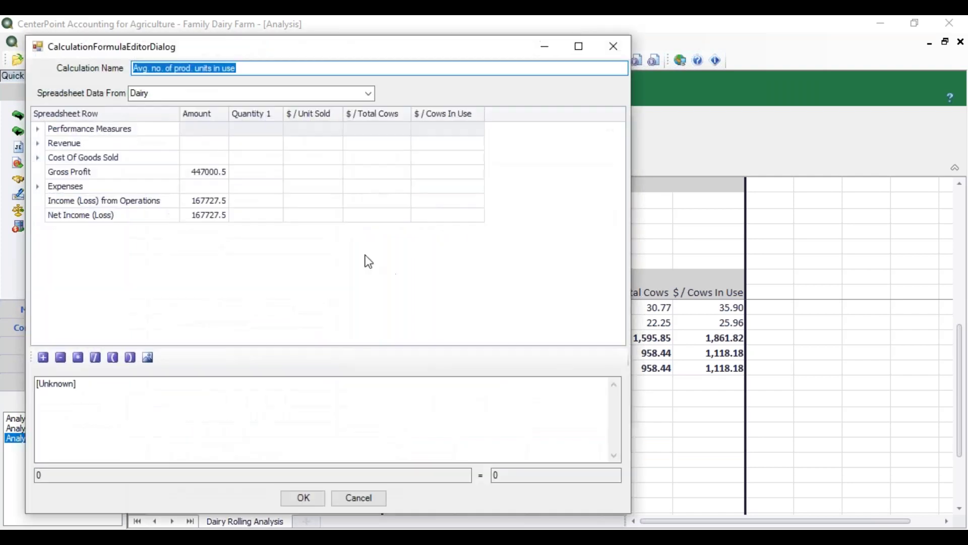
{"action": "double_click", "coordinate": [204, 130]}
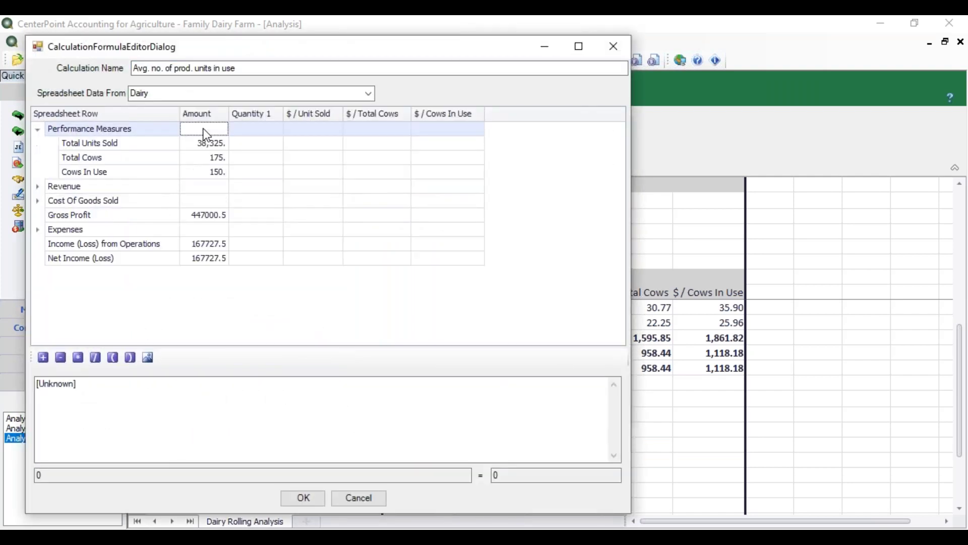
{"action": "left_click", "coordinate": [59, 385]}
{"action": "double_click", "coordinate": [58, 384]}
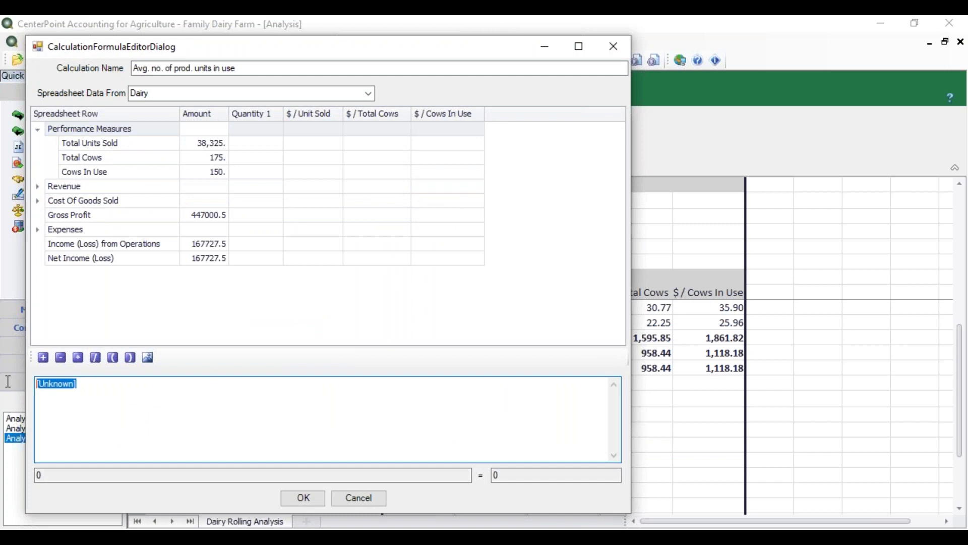
{"action": "key", "text": "Delete"}
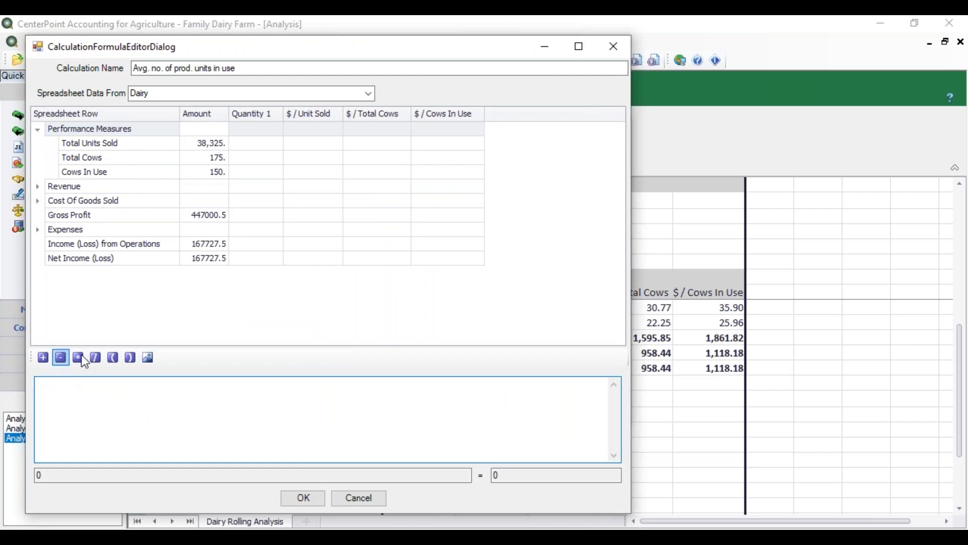
{"action": "double_click", "coordinate": [210, 172]}
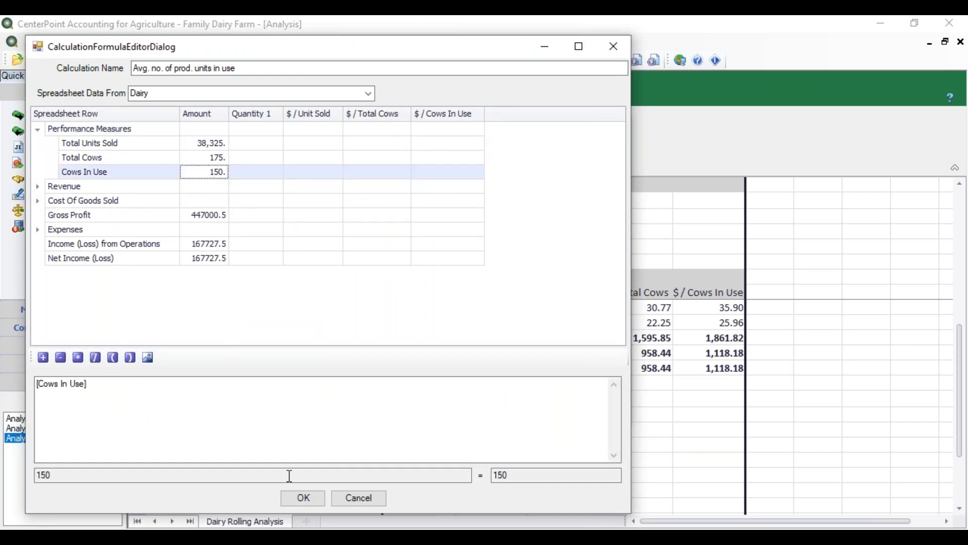
{"action": "left_click", "coordinate": [303, 498]}
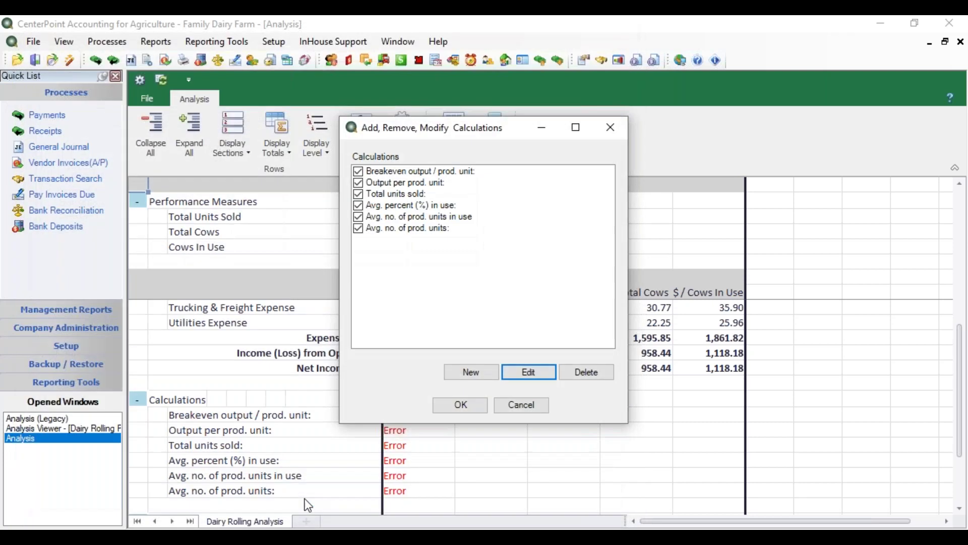
Step: In the "Avg. percent (%) in use:" calculation, replace the first unknown reference, the numerator, with the Cows In Use amount
{"action": "left_click", "coordinate": [437, 207]}
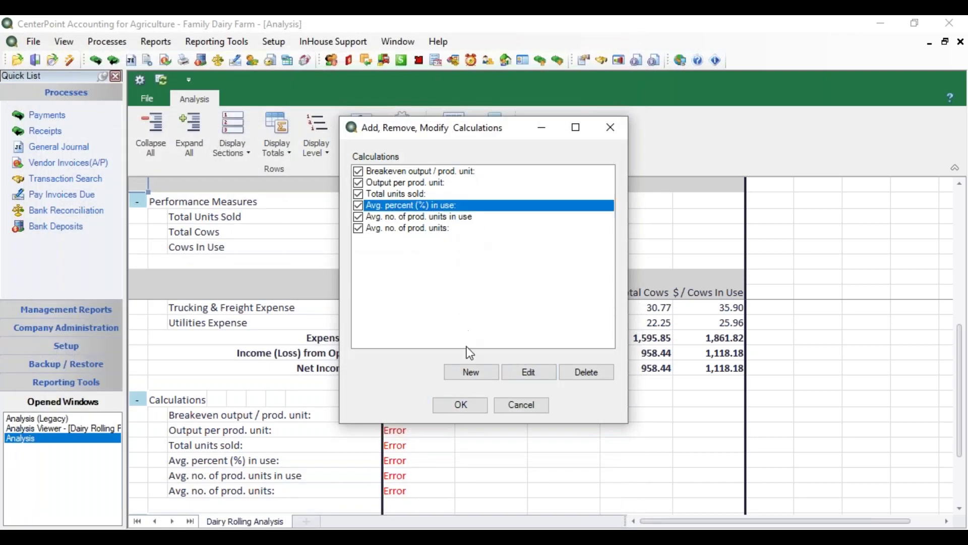
{"action": "left_click", "coordinate": [517, 373]}
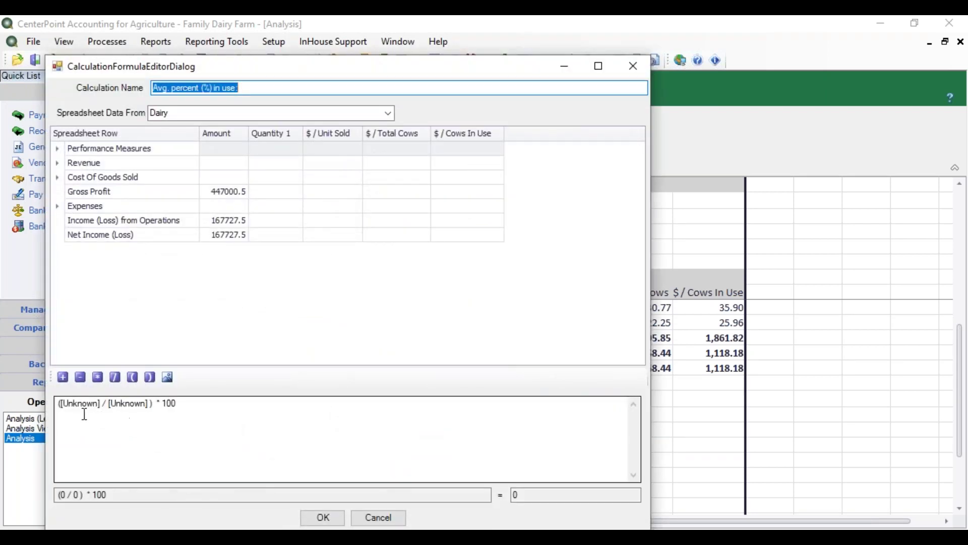
{"action": "left_click_drag", "start_coordinate": [59, 405], "coordinate": [102, 405]}
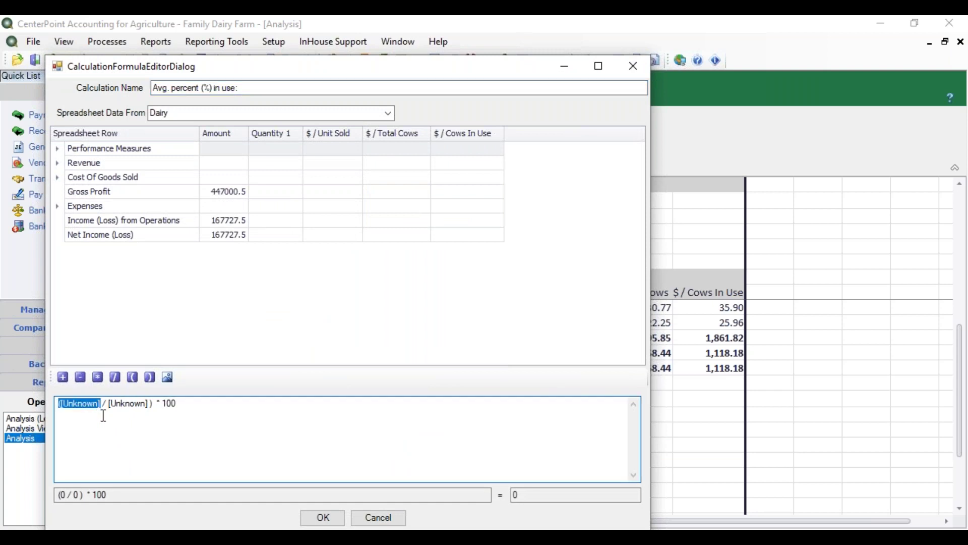
{"action": "left_click", "coordinate": [61, 404]}
{"action": "left_click_drag", "start_coordinate": [63, 404], "coordinate": [102, 407]}
{"action": "key", "text": "Delete"}
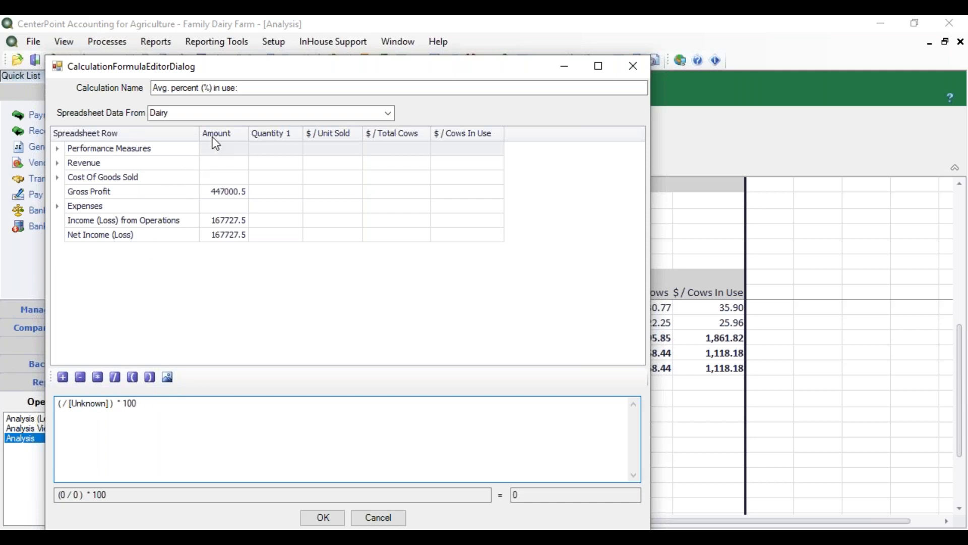
{"action": "double_click", "coordinate": [230, 150]}
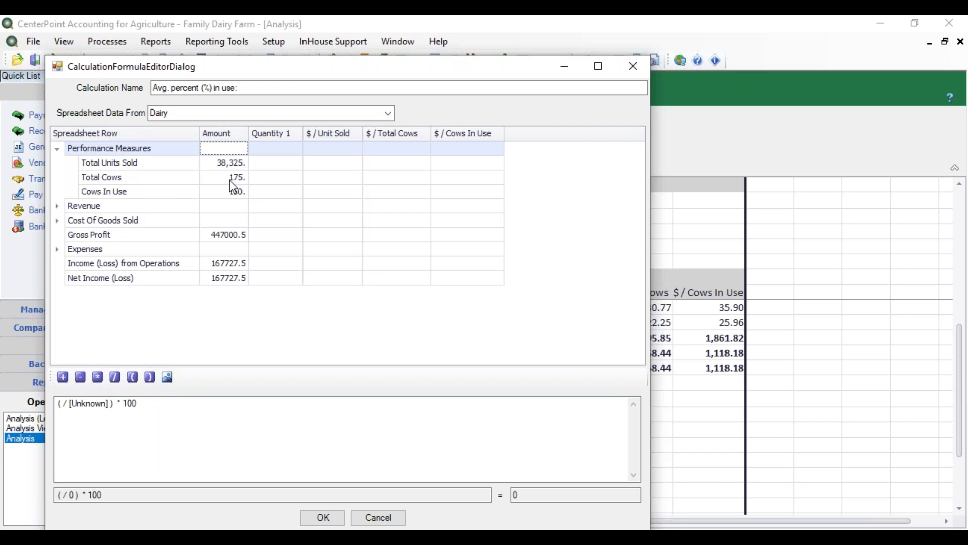
{"action": "left_click", "coordinate": [63, 403]}
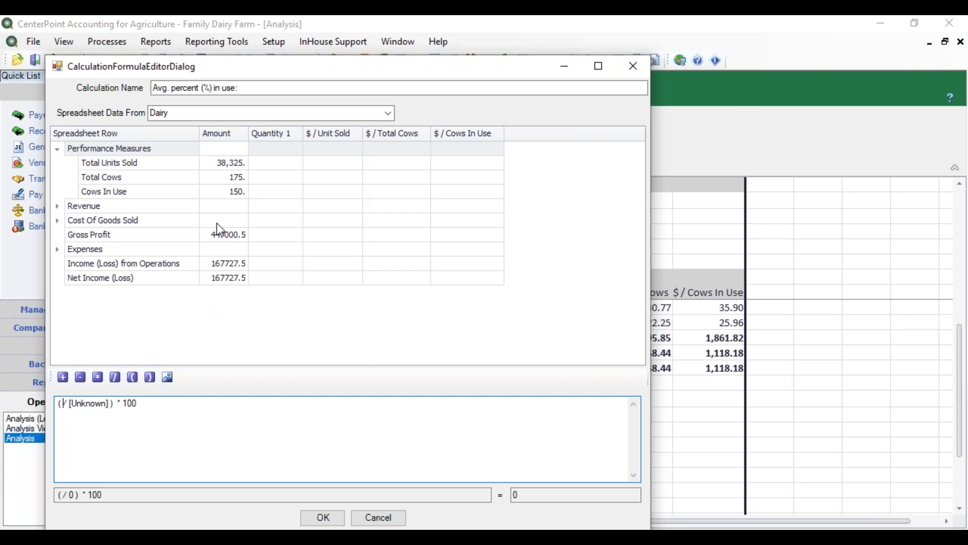
{"action": "double_click", "coordinate": [226, 192]}
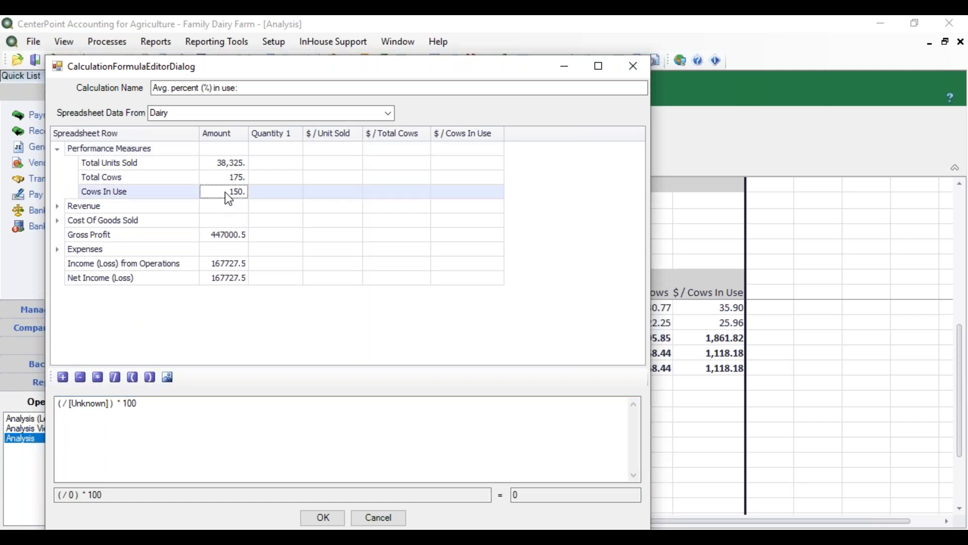
Step: Replace the denominator's unknown reference with the Total Cows amount, save the formula and apply the calculation changes to the analysis
{"action": "left_click", "coordinate": [119, 405]}
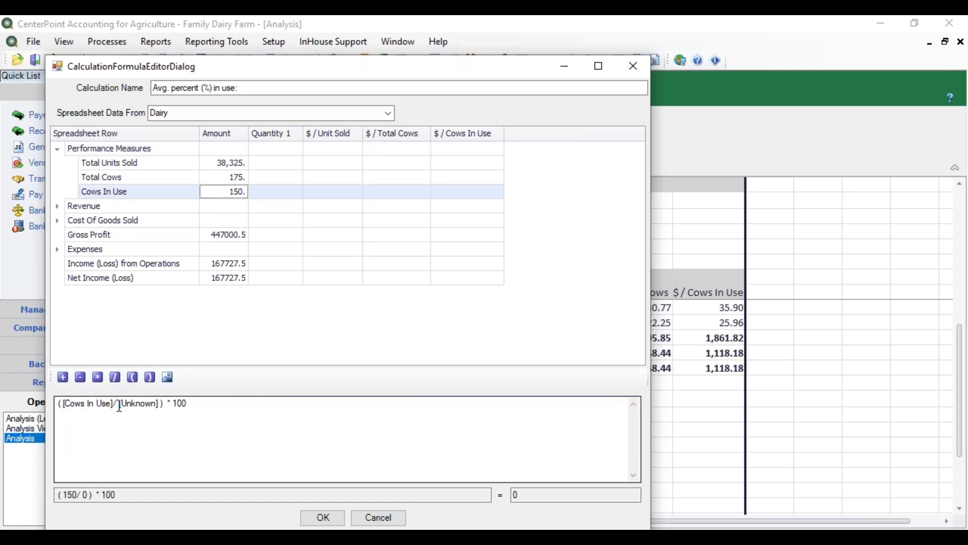
{"action": "left_click_drag", "start_coordinate": [119, 405], "coordinate": [160, 405]}
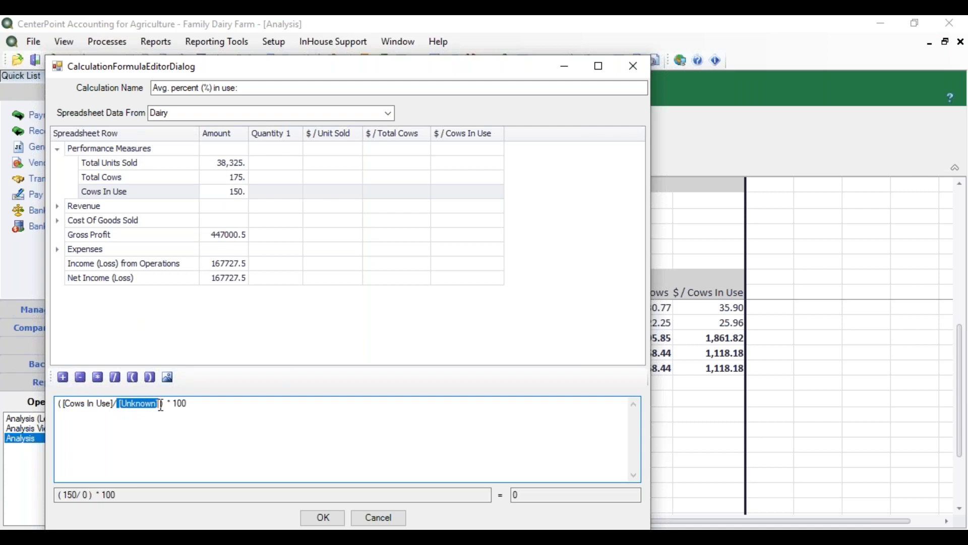
{"action": "key", "text": "Delete"}
{"action": "double_click", "coordinate": [228, 177]}
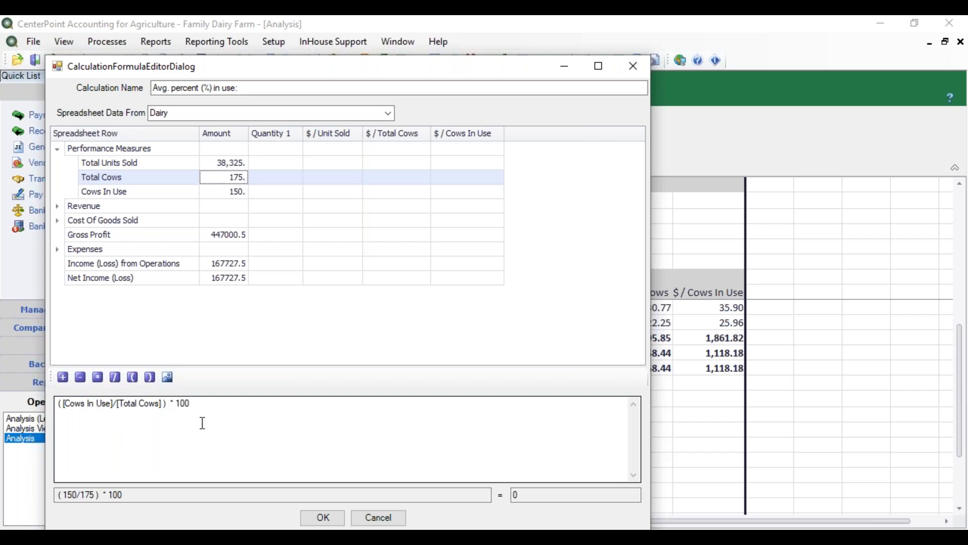
{"action": "left_click", "coordinate": [323, 518]}
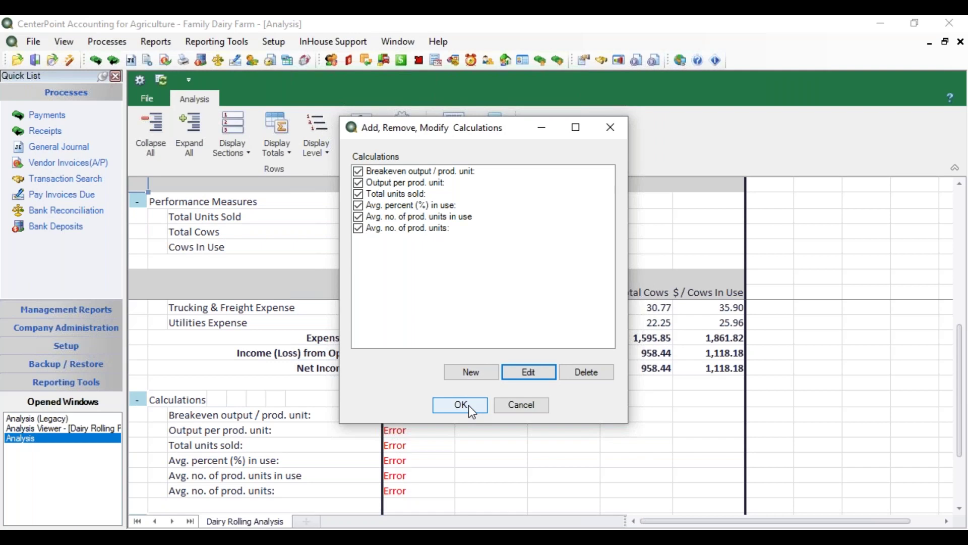
{"action": "left_click", "coordinate": [469, 406]}
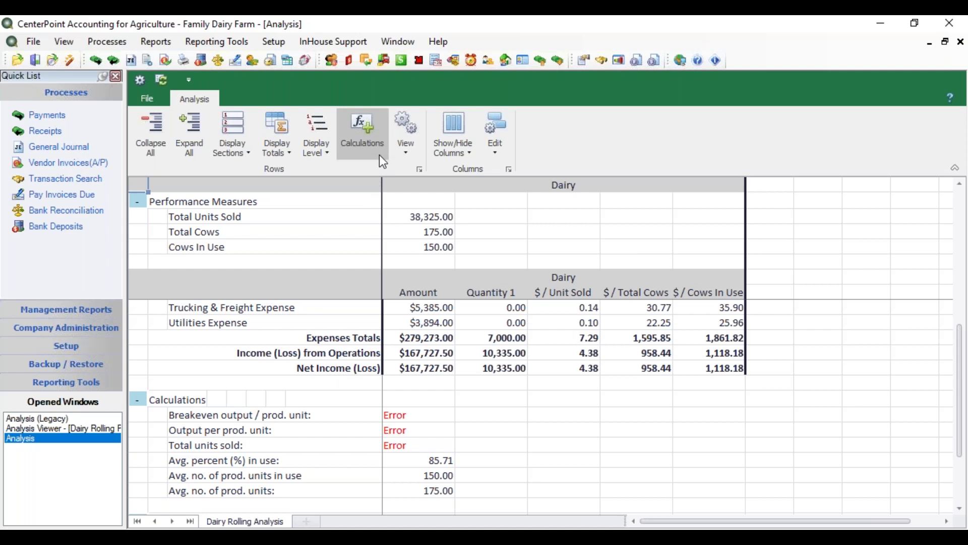
Step: In the "Breakeven output / prod. unit:" calculation, replace the unknown divisor of Revenue Totals Amount with the Total Units Sold amount
{"action": "left_click", "coordinate": [370, 143]}
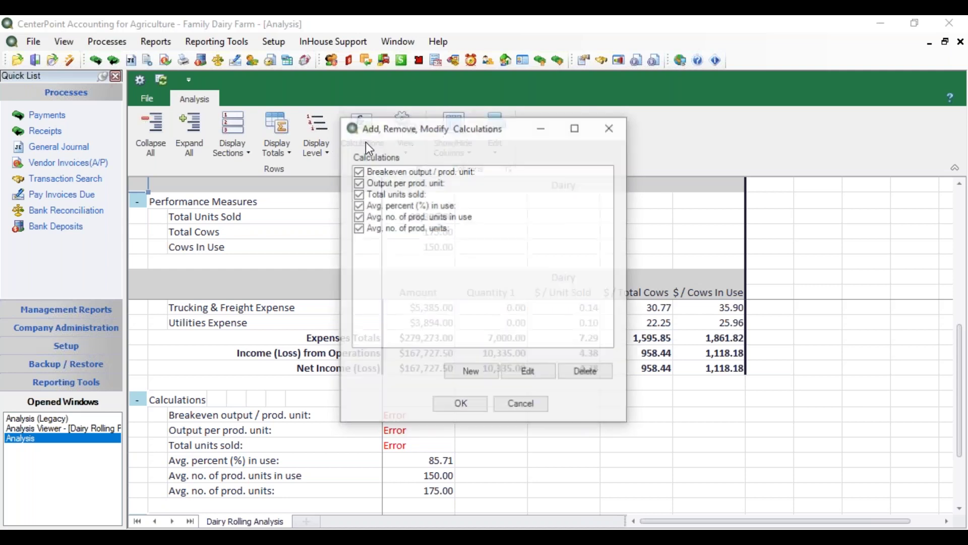
{"action": "left_click", "coordinate": [380, 171]}
{"action": "left_click", "coordinate": [537, 372]}
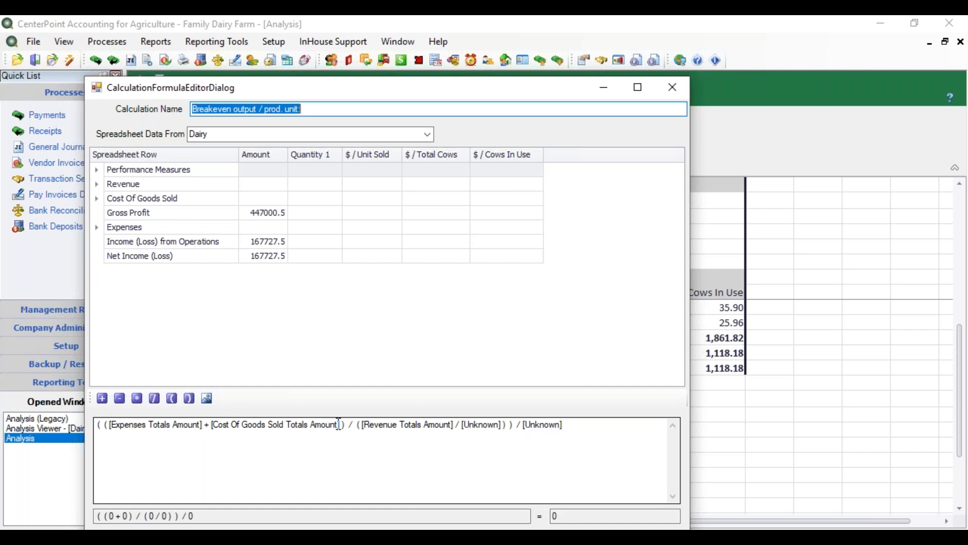
{"action": "left_click_drag", "start_coordinate": [463, 424], "coordinate": [501, 426]}
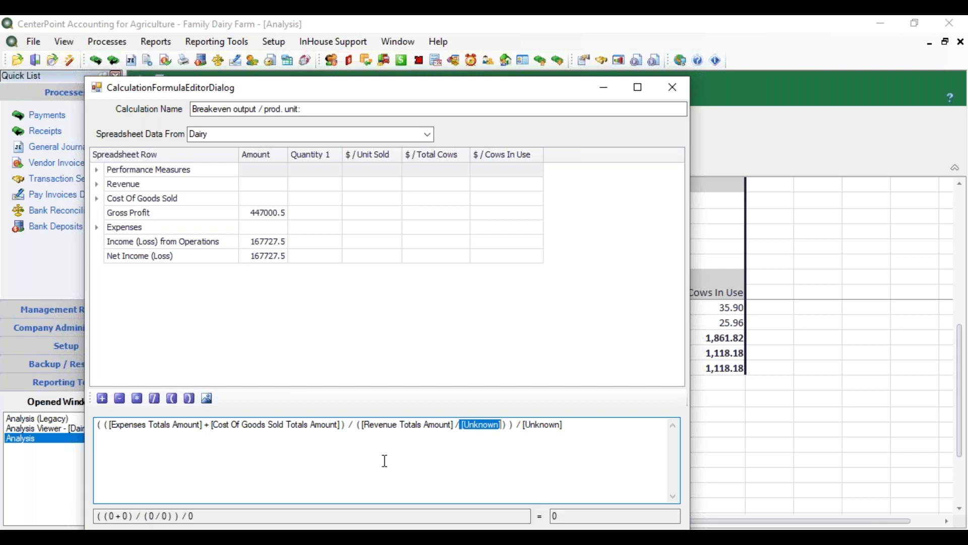
{"action": "key", "text": "Delete"}
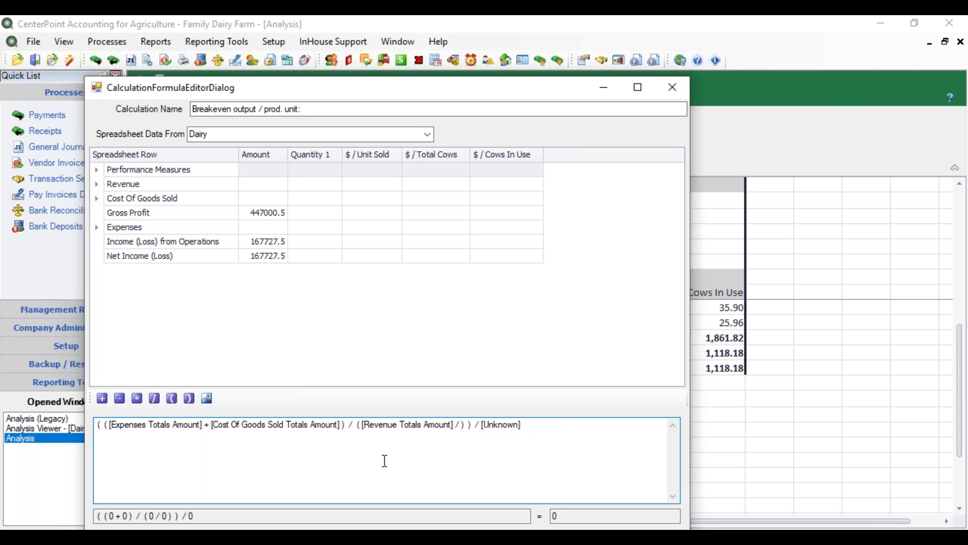
{"action": "double_click", "coordinate": [268, 171]}
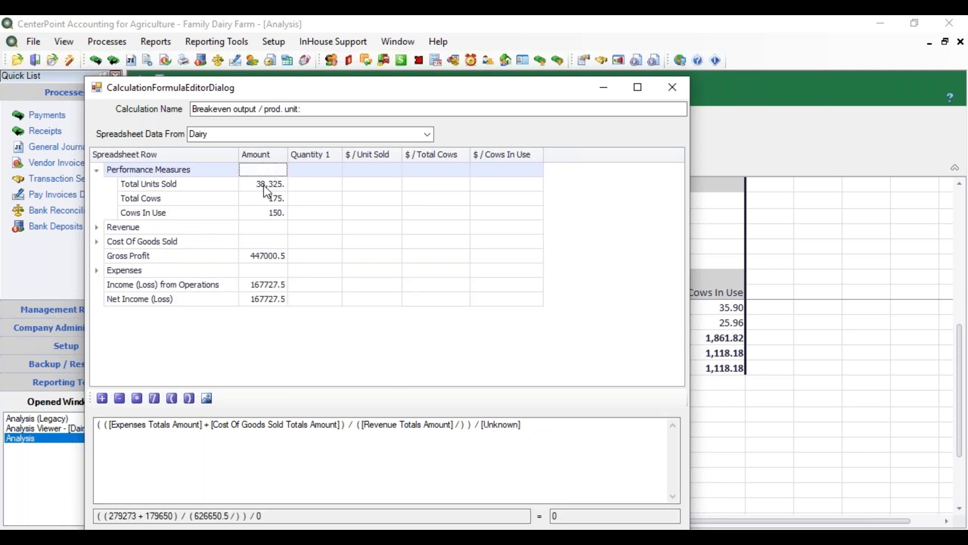
{"action": "left_click", "coordinate": [460, 425]}
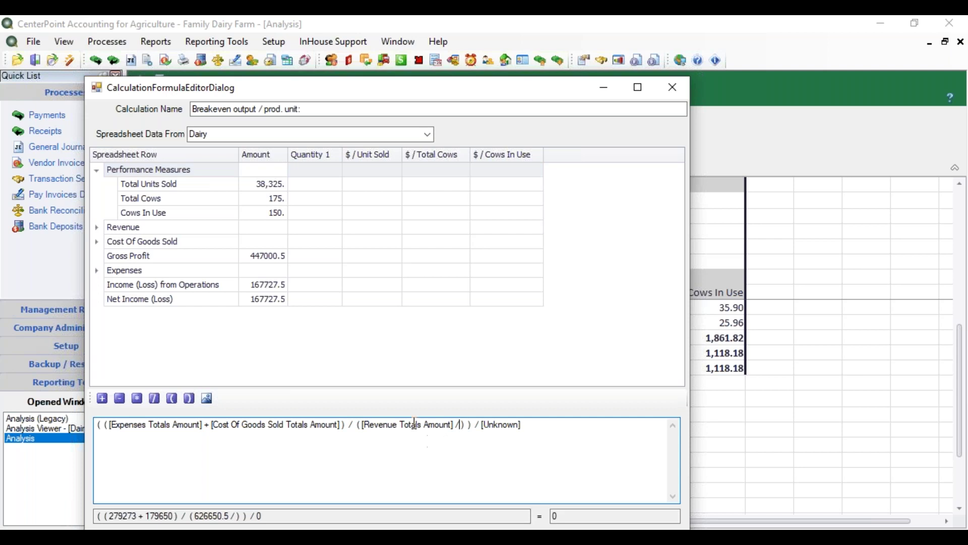
{"action": "double_click", "coordinate": [275, 192]}
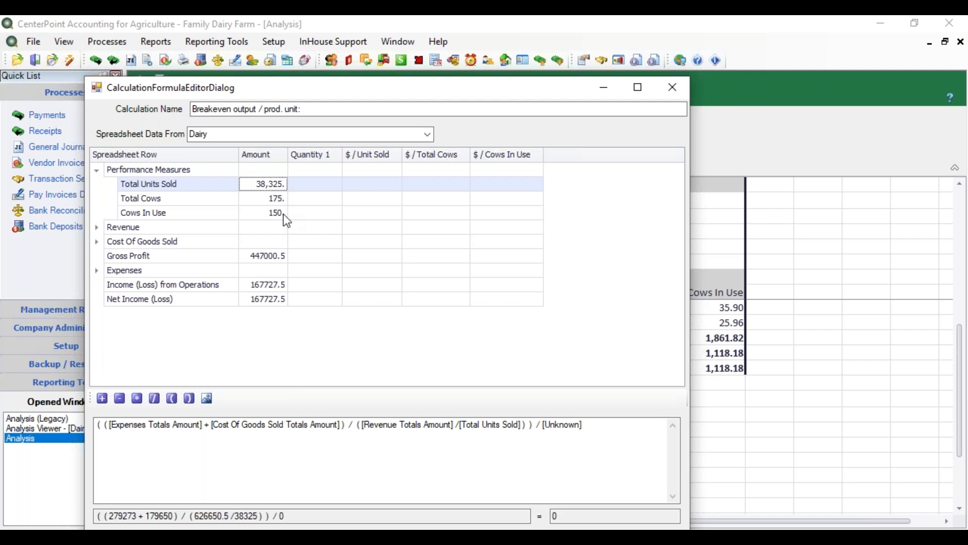
Step: Replace the final unknown divisor in the breakeven formula with the Total Cows amount, save it and apply the calculation changes
{"action": "left_click_drag", "start_coordinate": [543, 424], "coordinate": [605, 424]}
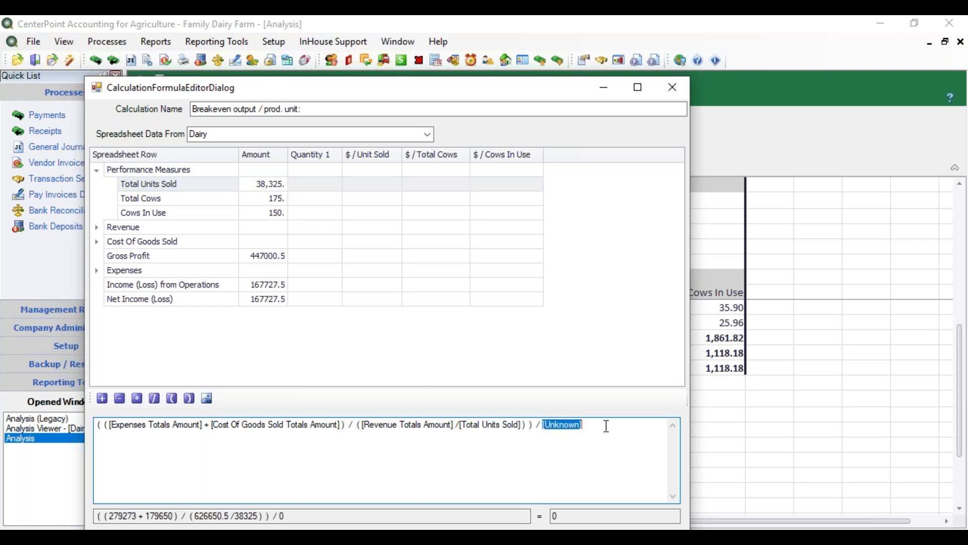
{"action": "key", "text": "BackSpace"}
{"action": "double_click", "coordinate": [275, 202]}
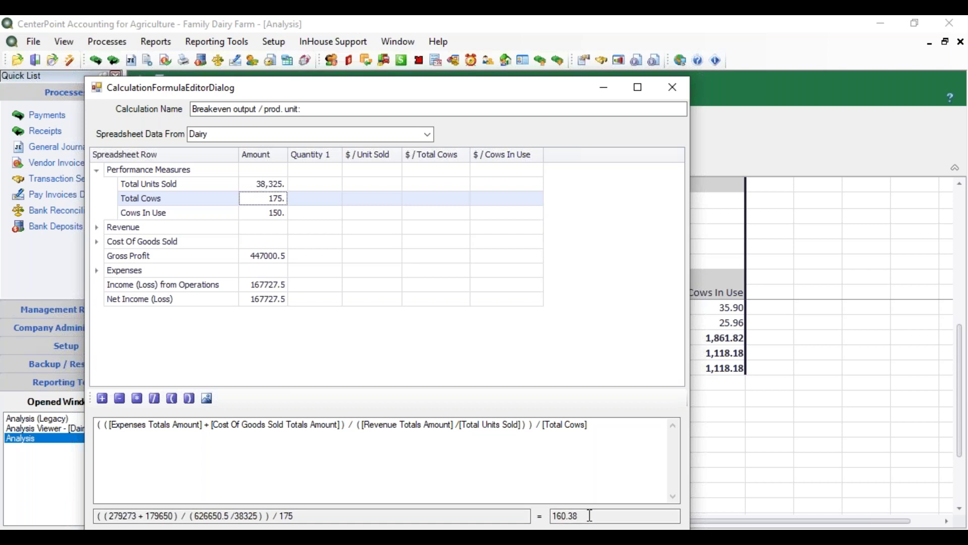
{"action": "left_click_drag", "start_coordinate": [506, 97], "coordinate": [516, 76]}
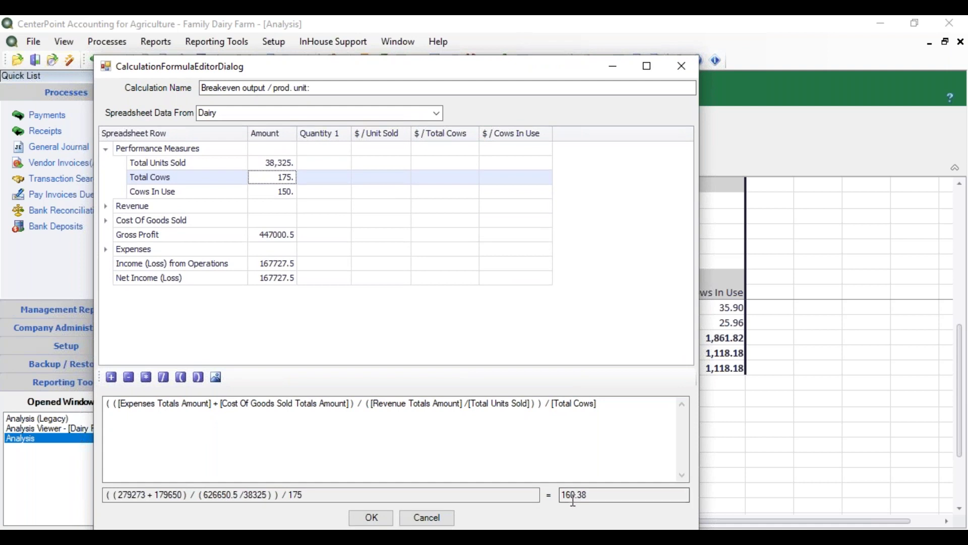
{"action": "left_click", "coordinate": [373, 519]}
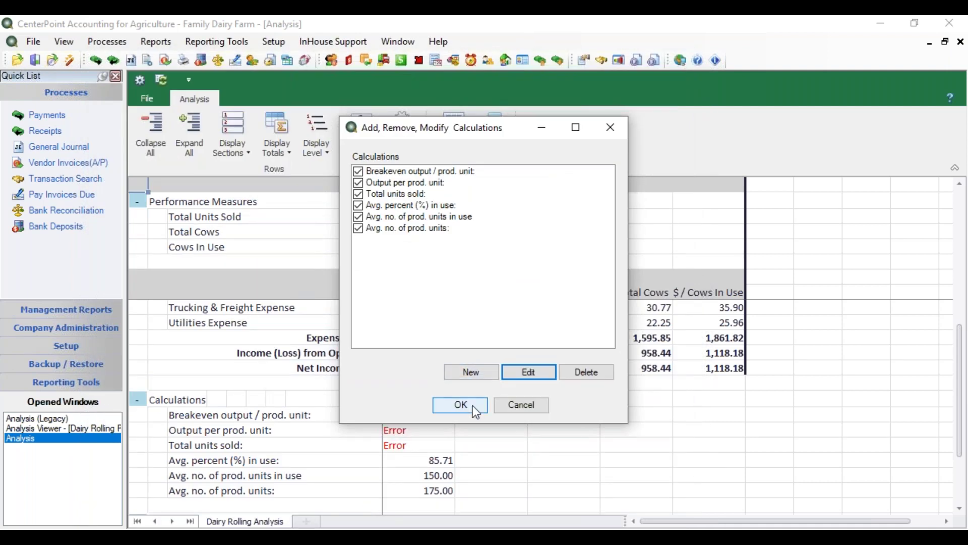
{"action": "left_click", "coordinate": [461, 405]}
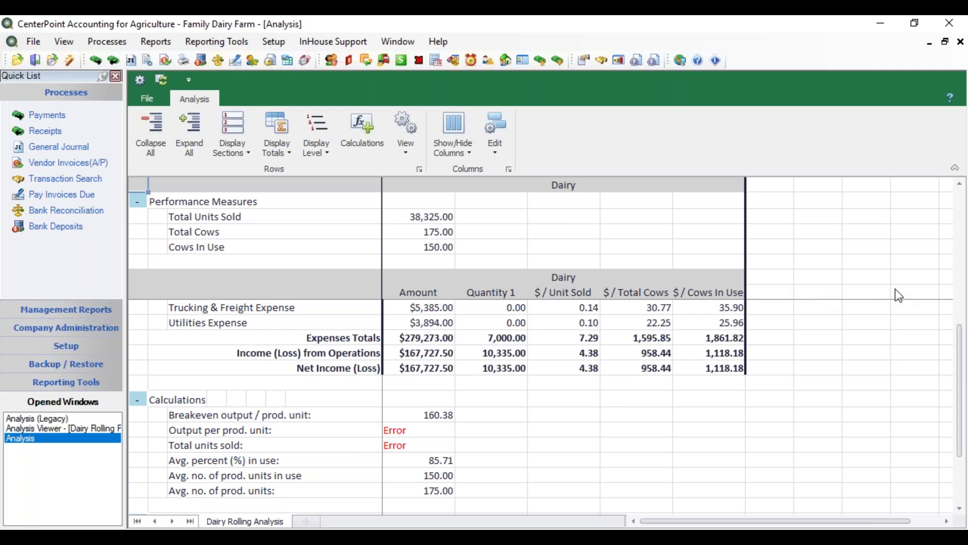
Step: Hide the $ / Total Cows column in the Dairy Rolling Analysis
{"action": "left_click_drag", "start_coordinate": [961, 365], "coordinate": [962, 359]}
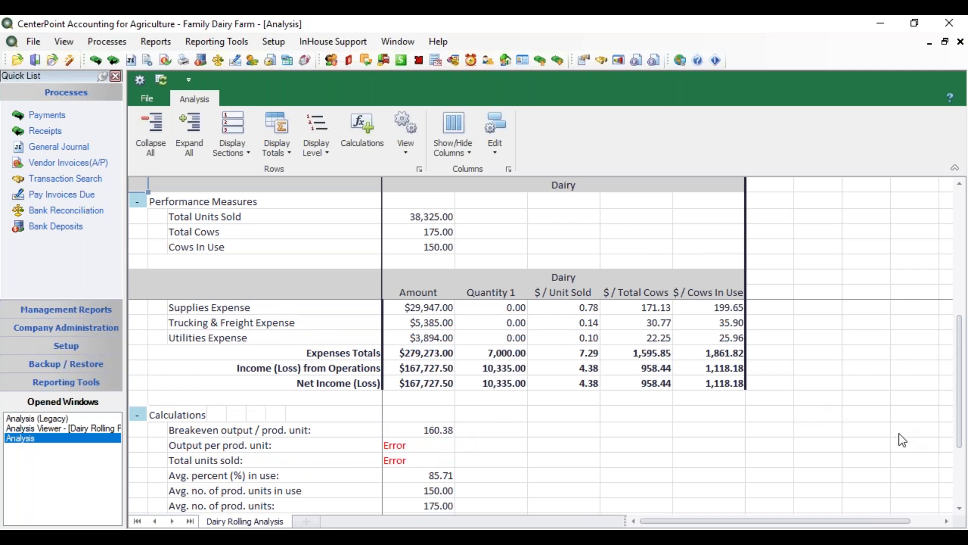
{"action": "mouse_move", "coordinate": [961, 426]}
{"action": "left_mouse_down"}
{"action": "mouse_move", "coordinate": [957, 453]}
{"action": "mouse_move", "coordinate": [958, 409]}
{"action": "left_mouse_up"}
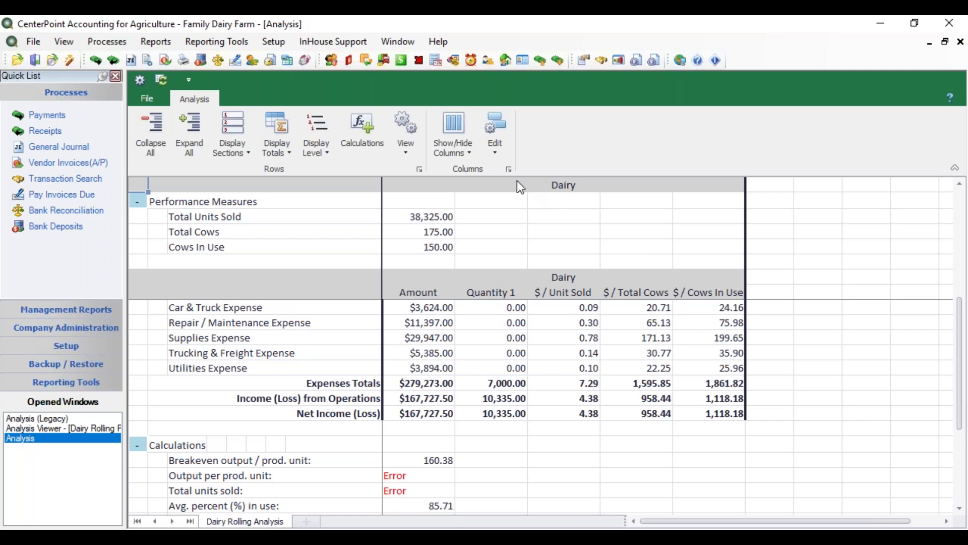
{"action": "left_click", "coordinate": [461, 146]}
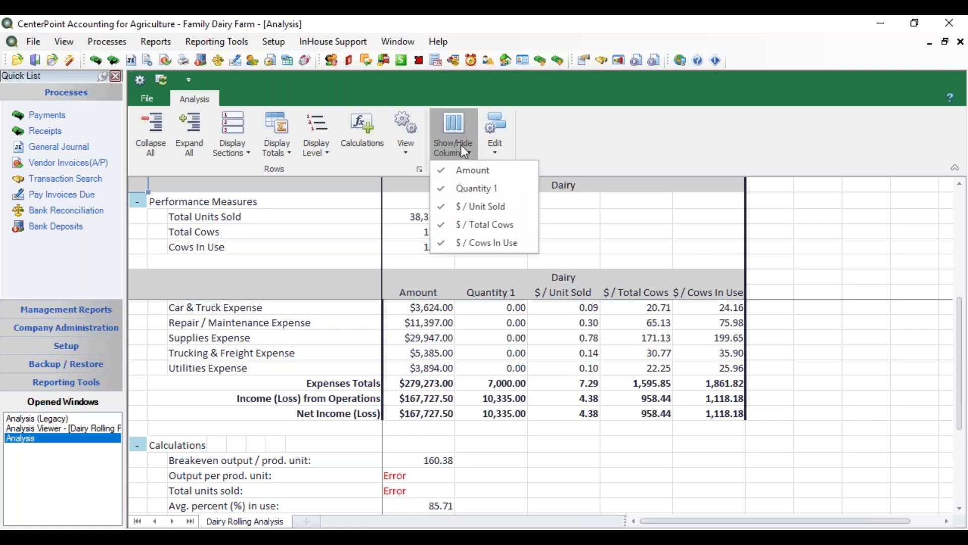
{"action": "left_click", "coordinate": [438, 228]}
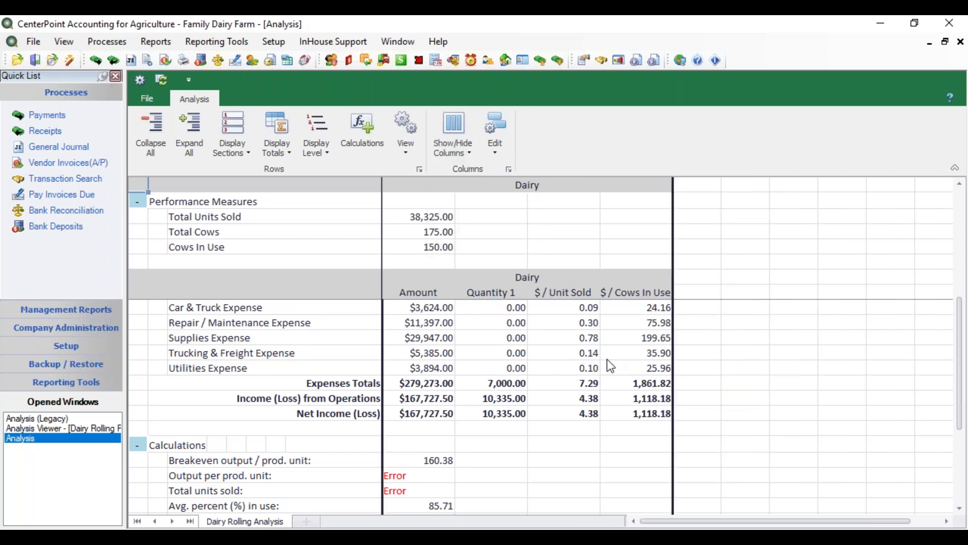